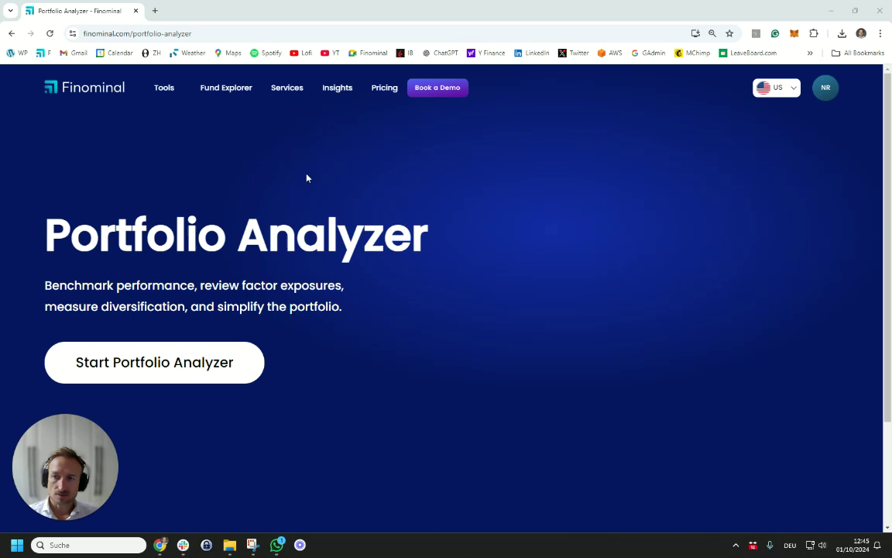
Open the Portfolio Analyzer tool and add SPY (SPDR S&P 500 ETF Trust) as the first holding with a 20% weight.
{"action": "left_click", "coordinate": [158, 92]}
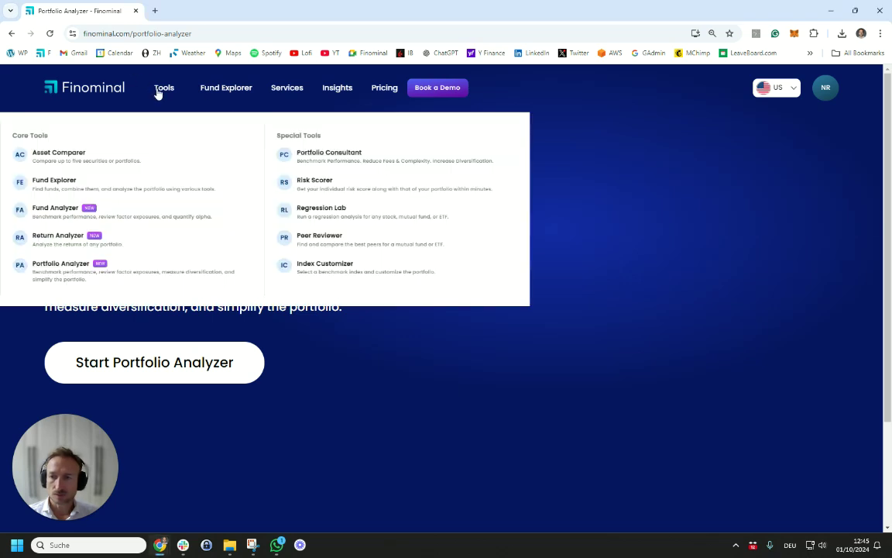
{"action": "left_click", "coordinate": [86, 268]}
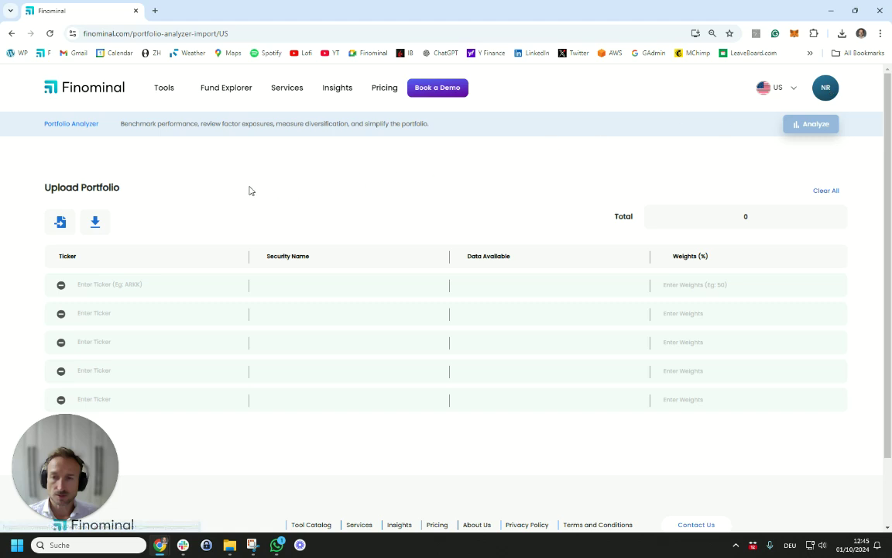
{"action": "left_click", "coordinate": [174, 279]}
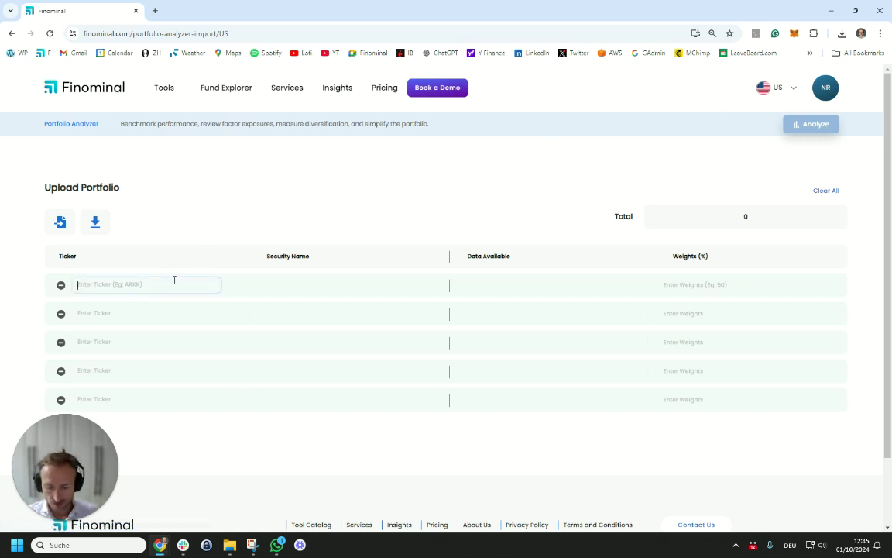
{"action": "type", "text": "SPY"}
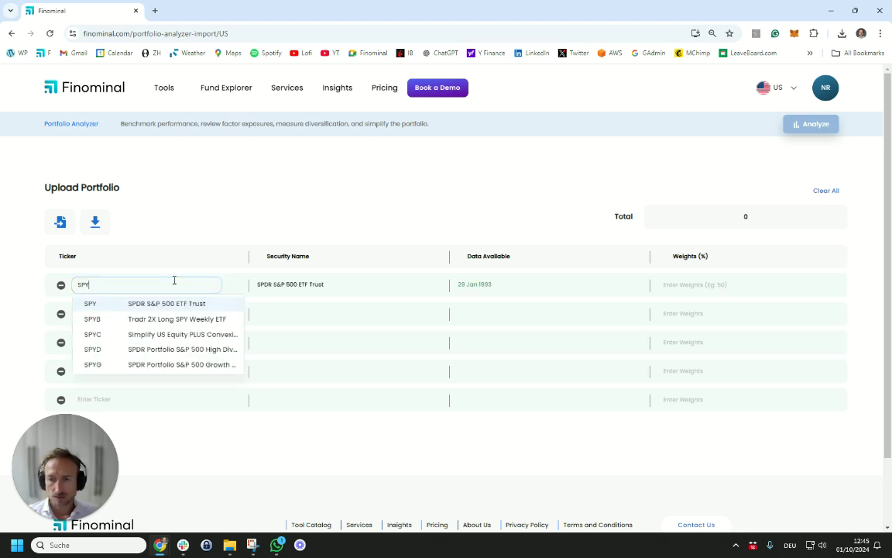
{"action": "left_click", "coordinate": [191, 305]}
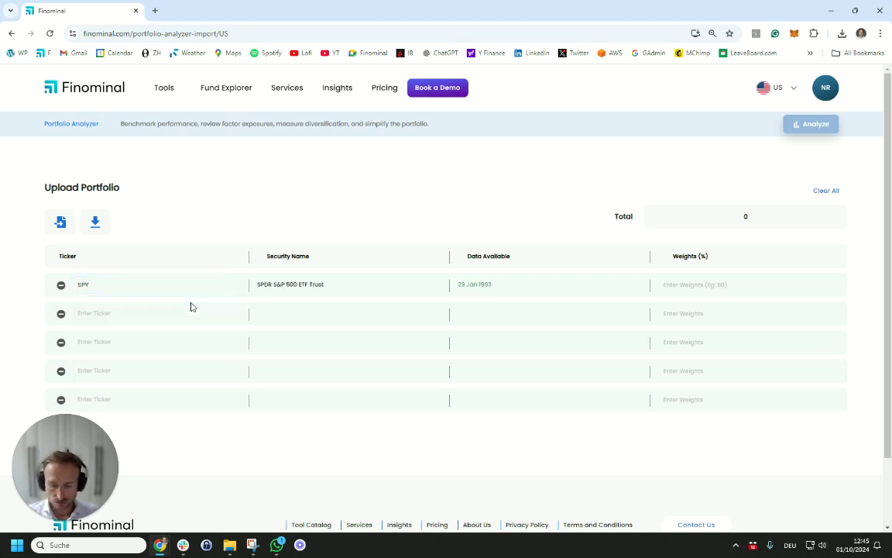
{"action": "type", "text": "20"}
{"action": "key", "text": "Tab"}
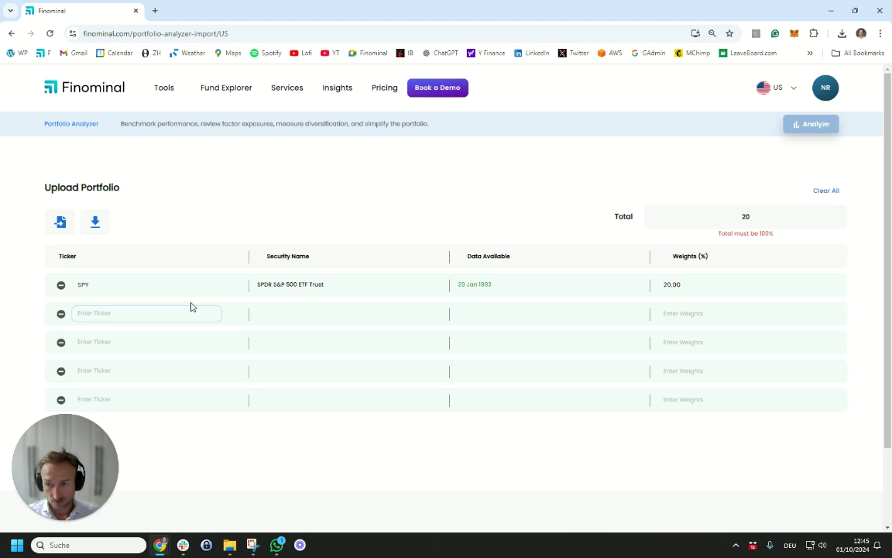
Add QQQ (Invesco QQQ Trust, Series 1) as the second holding with a 20% weight.
{"action": "type", "text": "QQQ"}
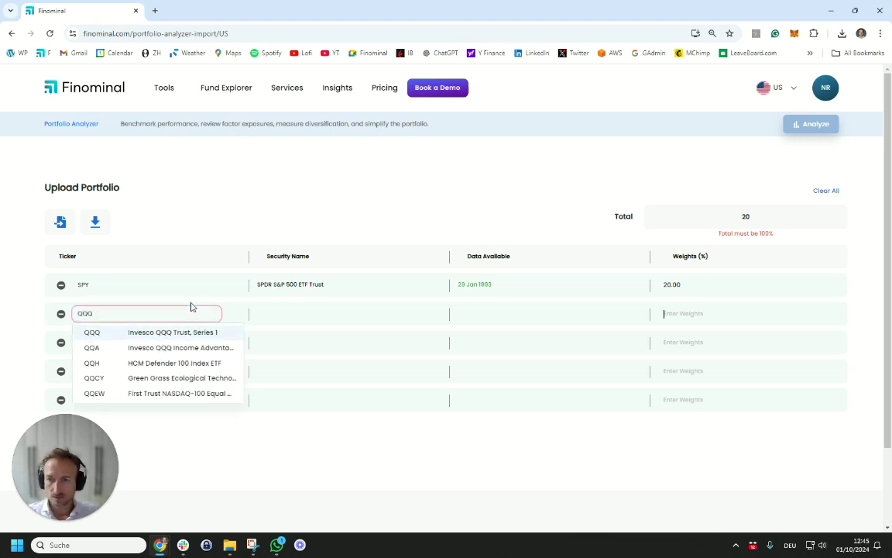
{"action": "key", "text": "Return"}
{"action": "type", "text": "20"}
{"action": "key", "text": "Tab"}
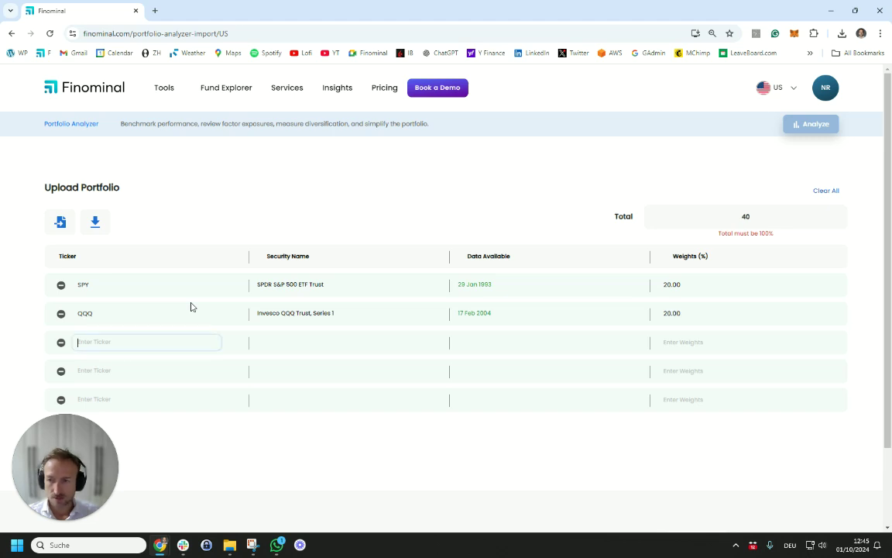
Add SPLV and MTUM as the third and fourth holdings, each with a 25% weight.
{"action": "type", "text": "SPI"}
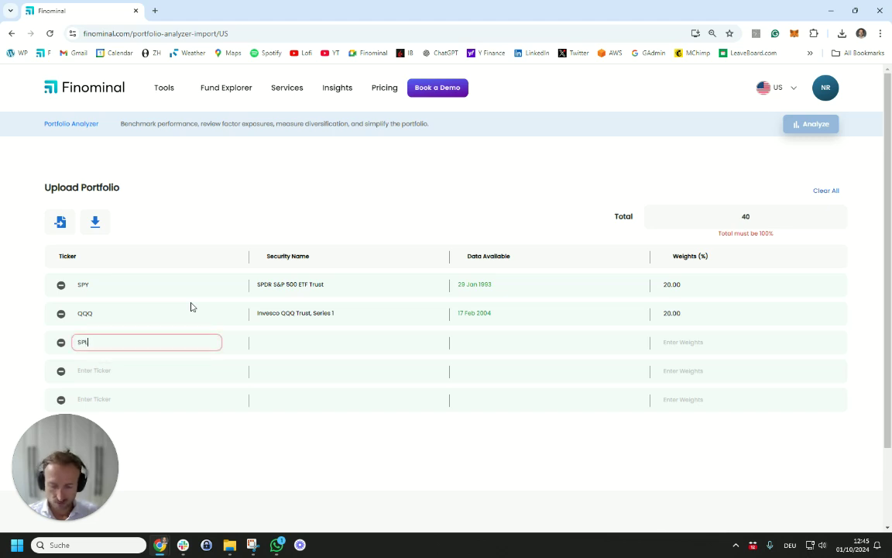
{"action": "key", "text": "Return"}
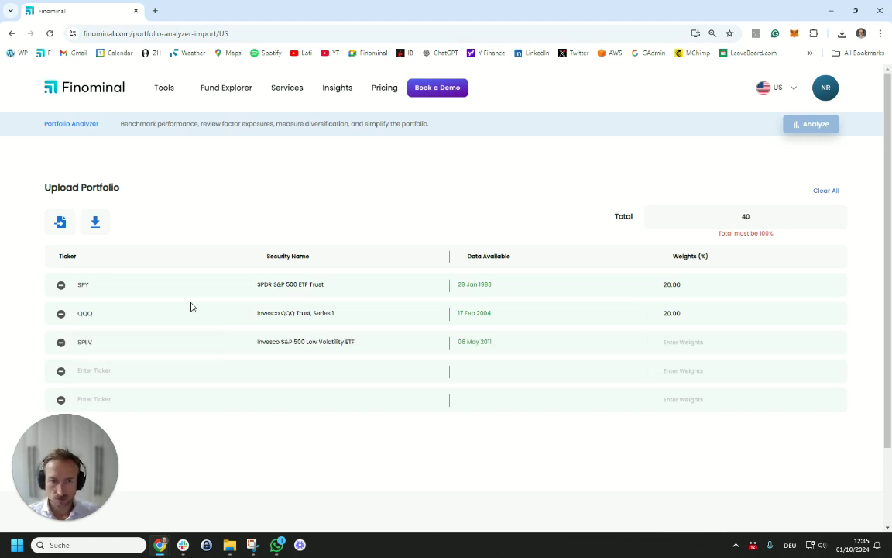
{"action": "type", "text": "25"}
{"action": "key", "text": "Tab"}
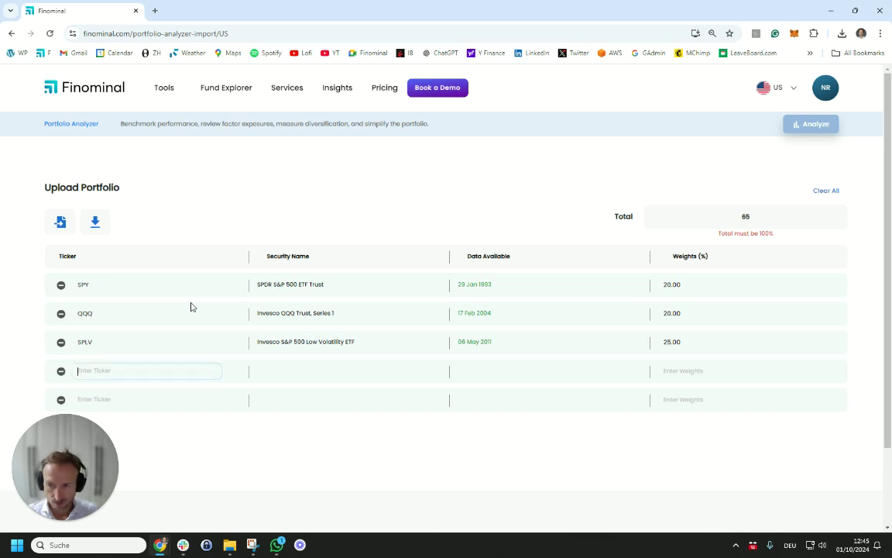
{"action": "type", "text": "MTUM"}
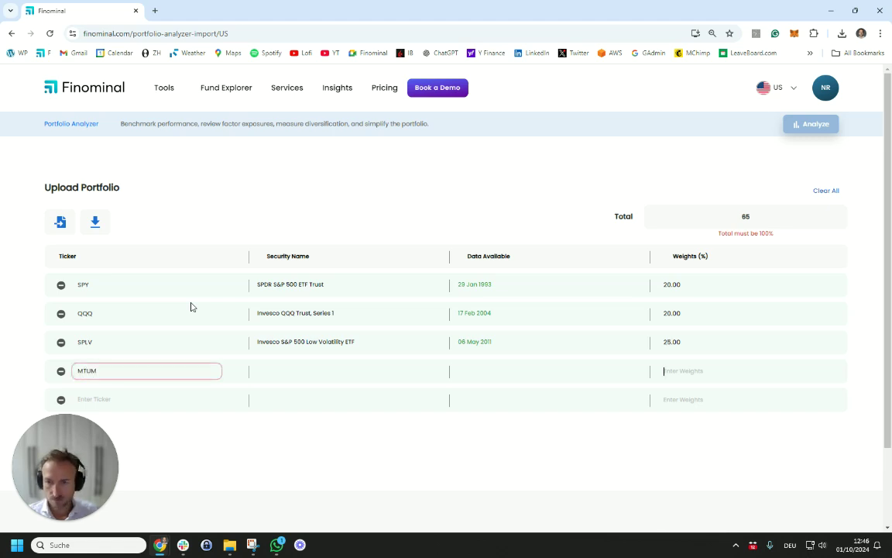
{"action": "type", "text": "25"}
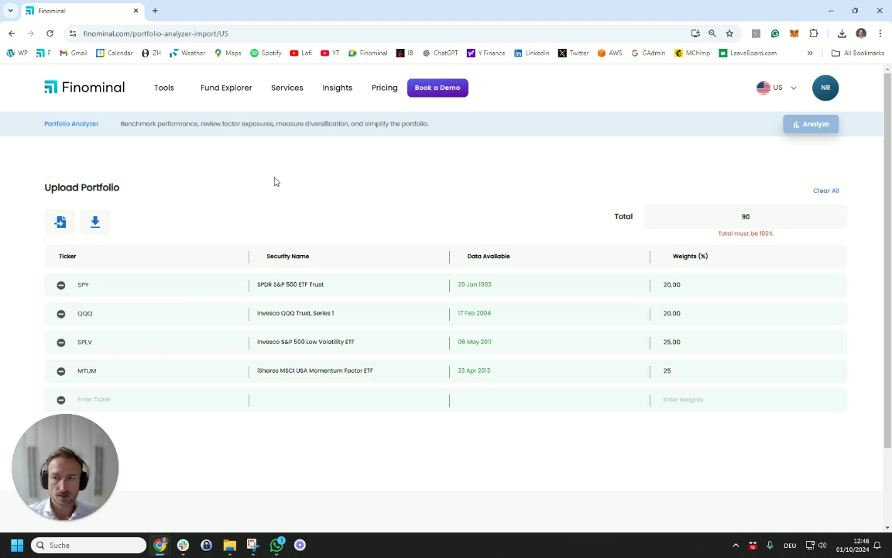
{"action": "left_click", "coordinate": [250, 169]}
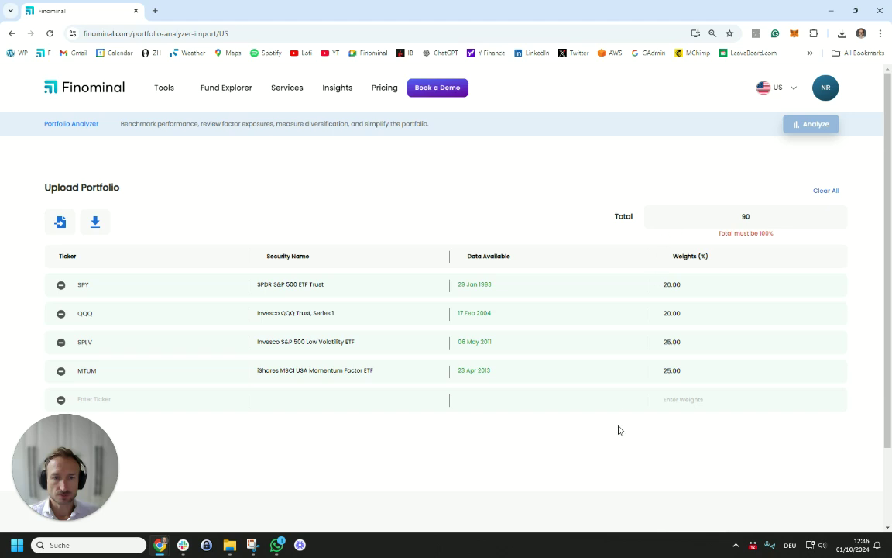
Set the SPY and QQQ weights to 25% each and run the portfolio analysis.
{"action": "left_click", "coordinate": [677, 285]}
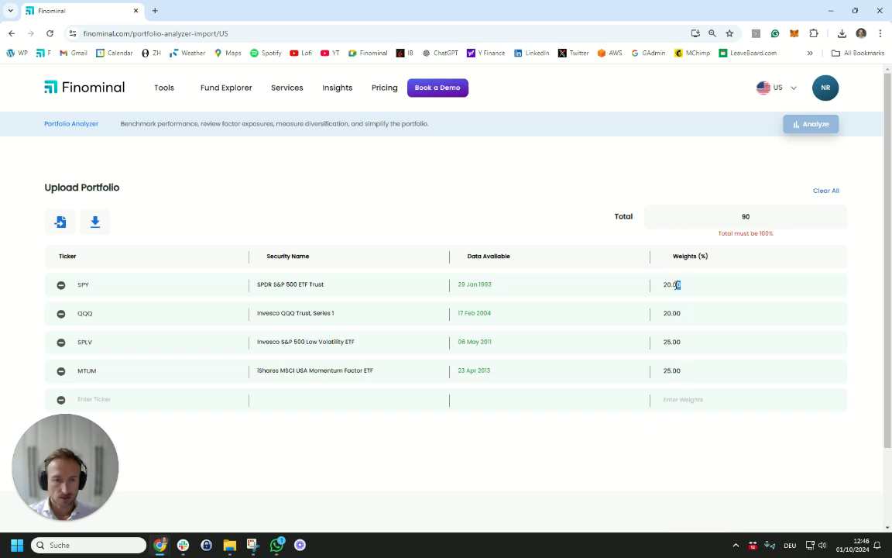
{"action": "key", "text": "BackSpace"}
{"action": "type", "text": "5"}
{"action": "left_click", "coordinate": [693, 316]}
{"action": "left_click_drag", "start_coordinate": [694, 318], "coordinate": [648, 323]}
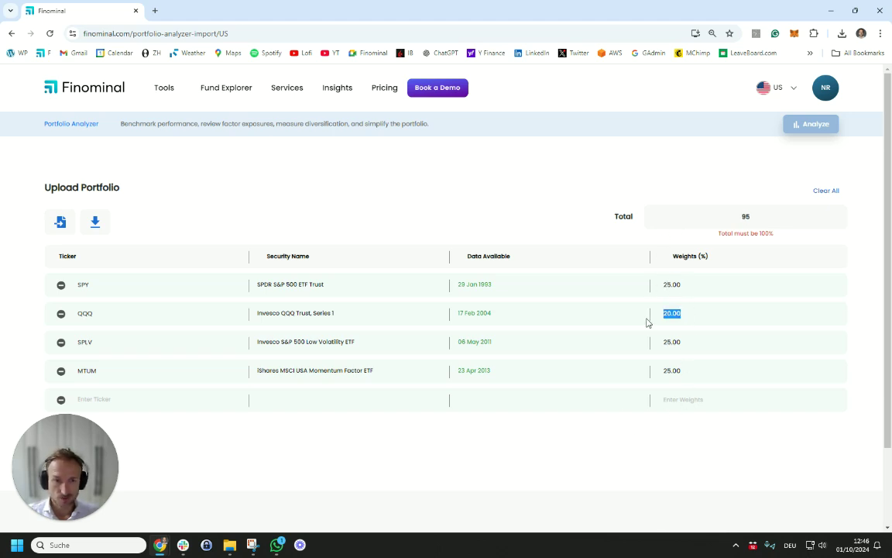
{"action": "type", "text": "25"}
{"action": "left_click", "coordinate": [583, 188]}
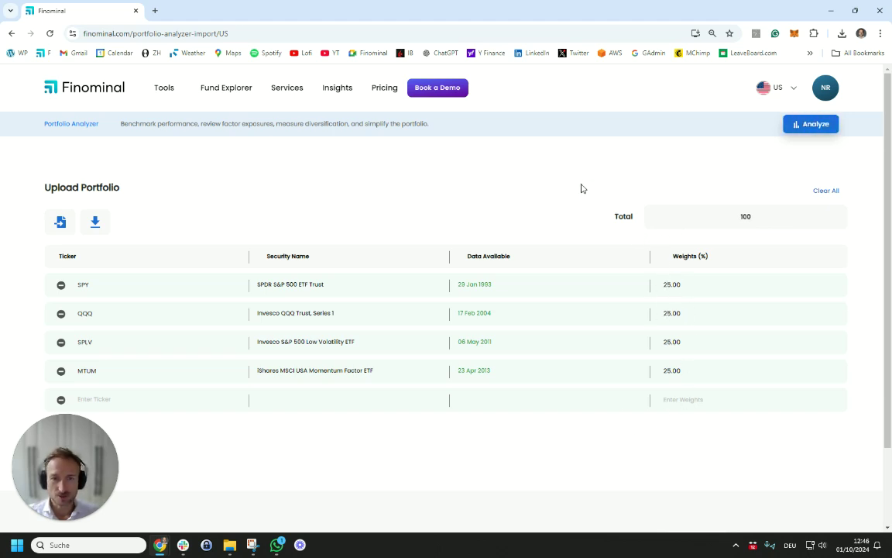
{"action": "left_click", "coordinate": [810, 124]}
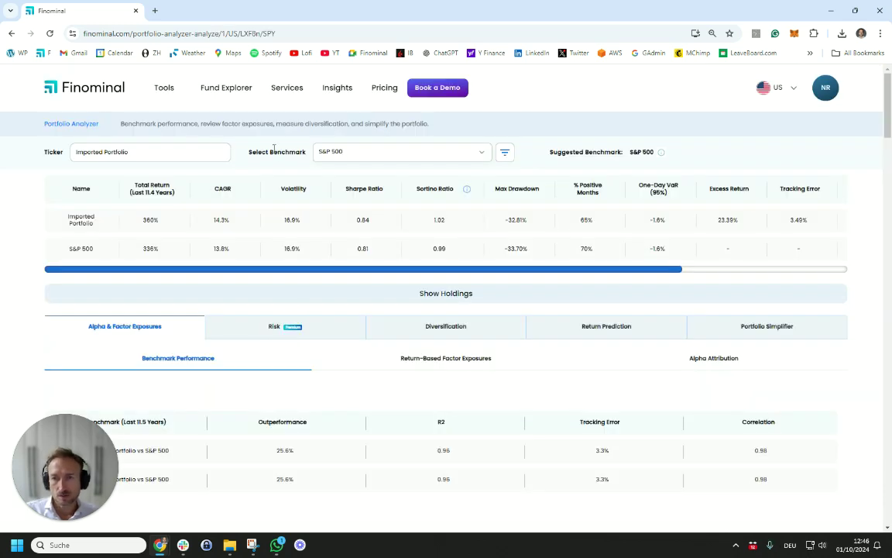
Check the selectable benchmark indices and the benchmark suggested for the imported portfolio.
{"action": "left_click", "coordinate": [481, 155]}
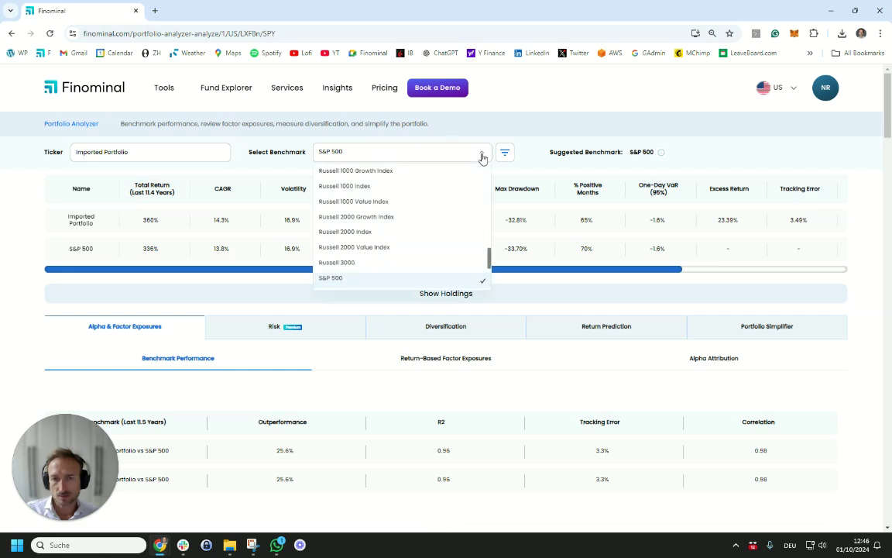
{"action": "left_click", "coordinate": [481, 154]}
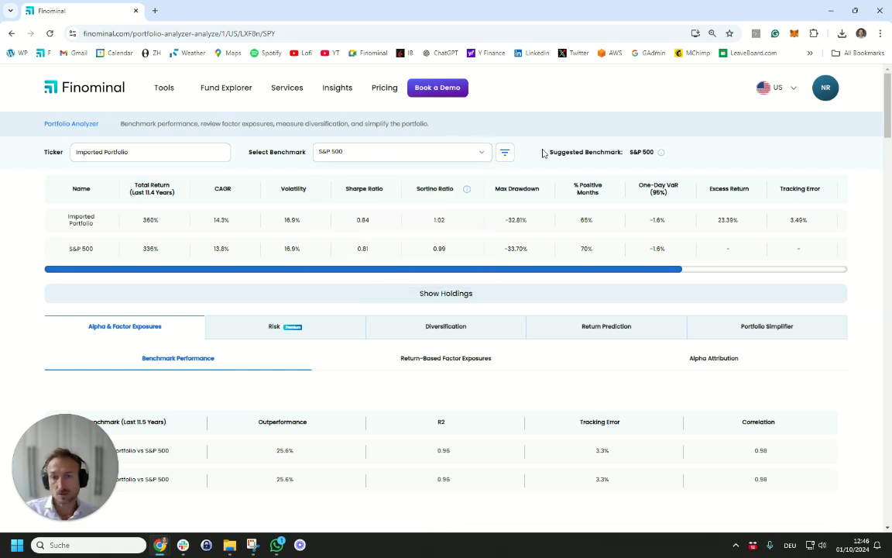
{"action": "left_click_drag", "start_coordinate": [551, 152], "coordinate": [651, 152]}
{"action": "left_click", "coordinate": [649, 153]}
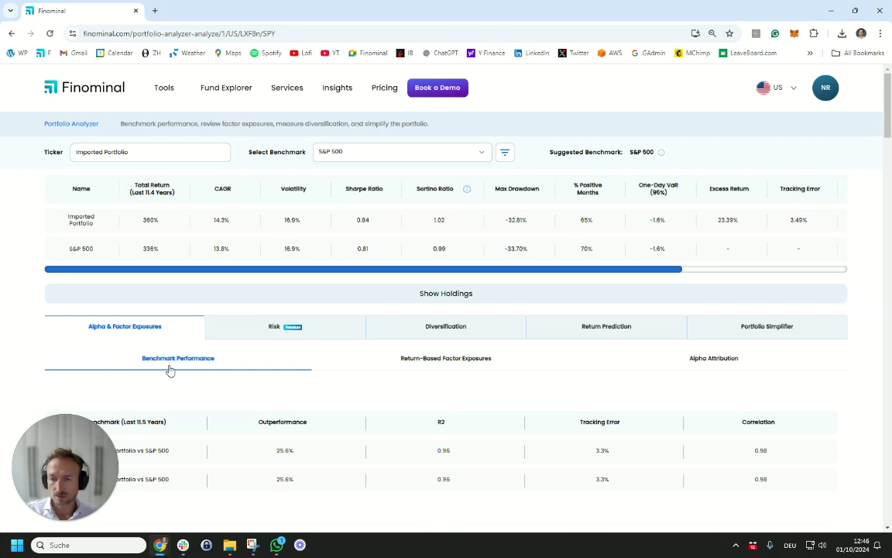
Examine the benchmark performance table and the performance and excess return charts against the S&P 500.
{"action": "scroll", "coordinate": [193, 369], "scroll_direction": "down", "scroll_amount": 3}
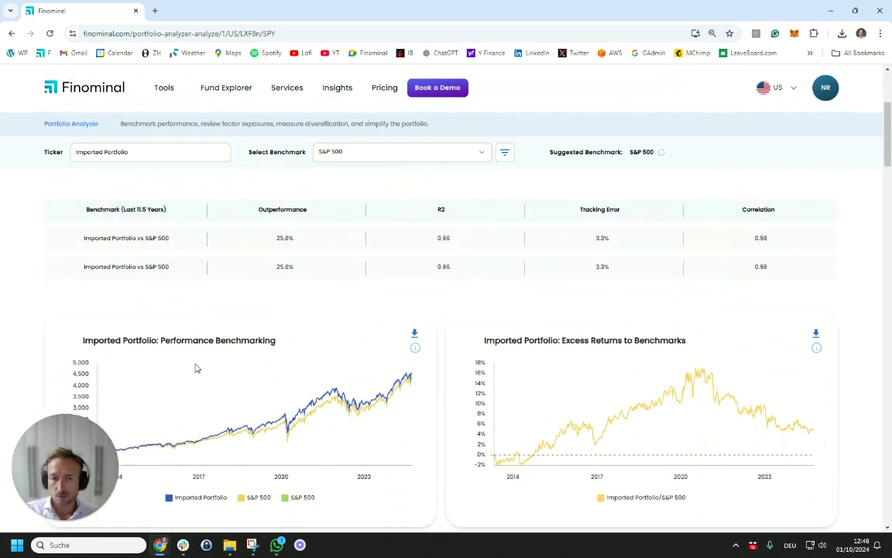
{"action": "scroll", "coordinate": [196, 367], "scroll_direction": "down", "scroll_amount": 1}
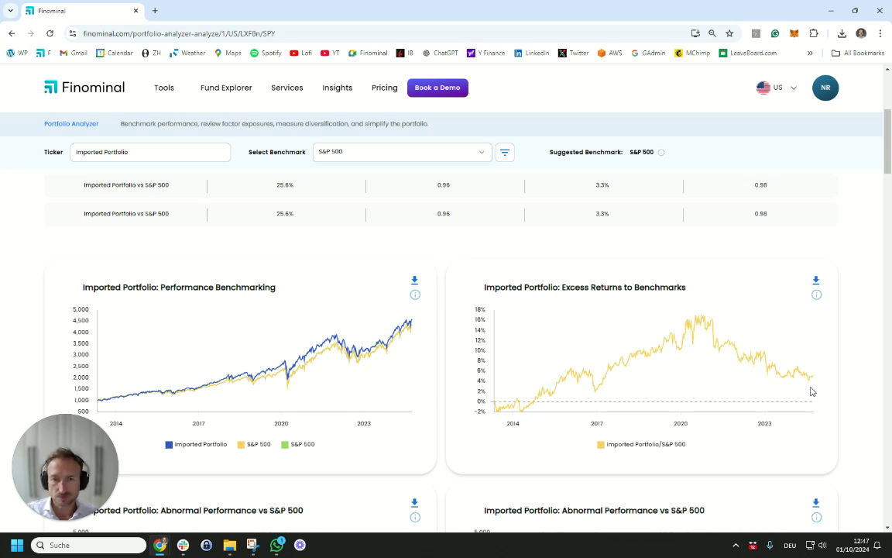
{"action": "scroll", "coordinate": [812, 392], "scroll_direction": "up", "scroll_amount": 2}
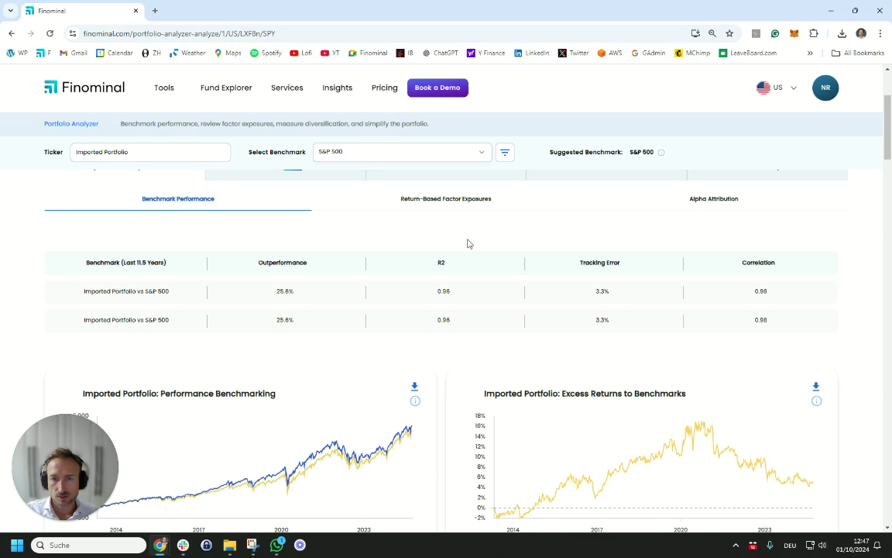
View the return-based factor exposures, examining the asset class and equity factor betas and the risk sources.
{"action": "left_click", "coordinate": [438, 201]}
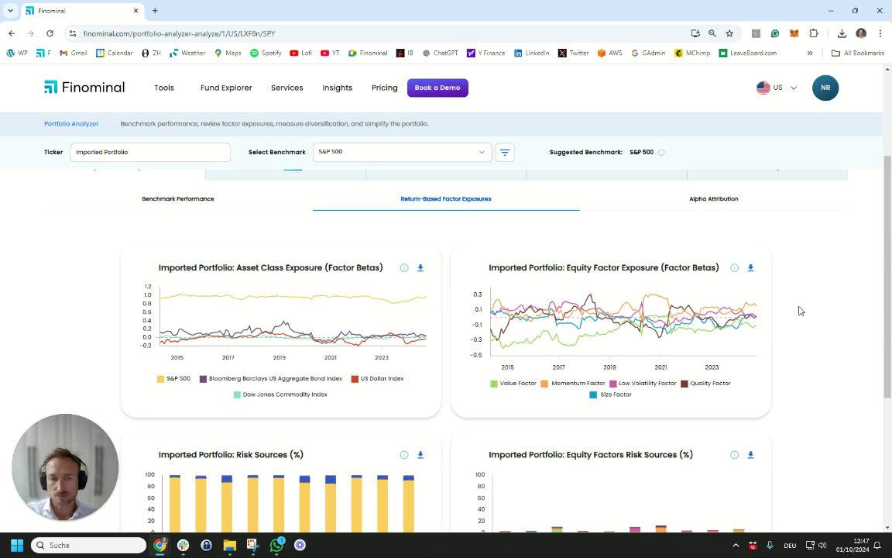
{"action": "scroll", "coordinate": [801, 314], "scroll_direction": "down", "scroll_amount": 2}
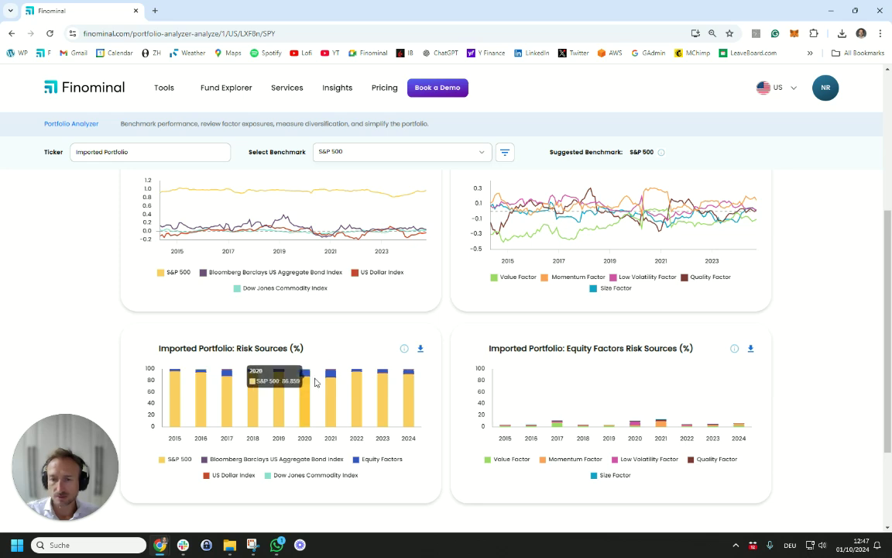
{"action": "scroll", "coordinate": [428, 402], "scroll_direction": "up", "scroll_amount": 5}
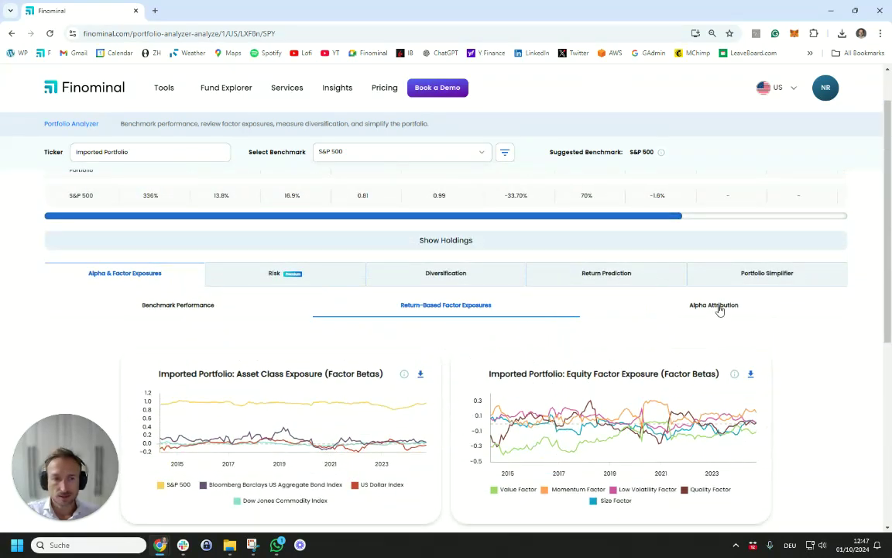
View the alpha attribution, examining yearly outperformance and alpha plus the cumulative return and equity factor contribution charts.
{"action": "left_click", "coordinate": [717, 308]}
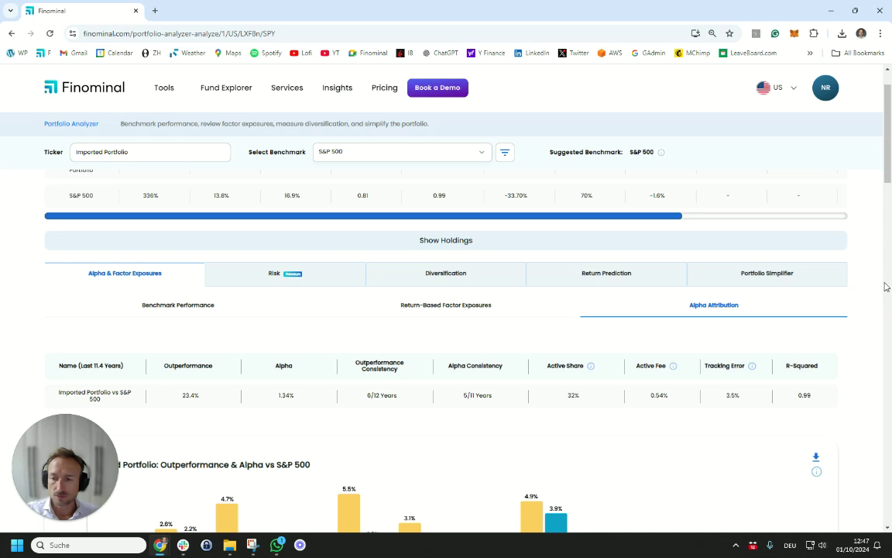
{"action": "left_click_drag", "start_coordinate": [889, 180], "coordinate": [890, 216]}
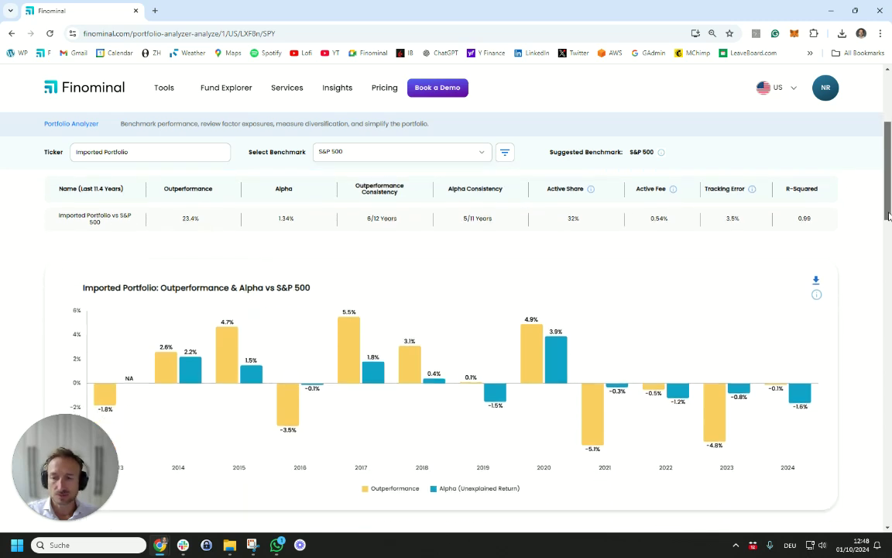
{"action": "left_click_drag", "start_coordinate": [889, 216], "coordinate": [878, 335]}
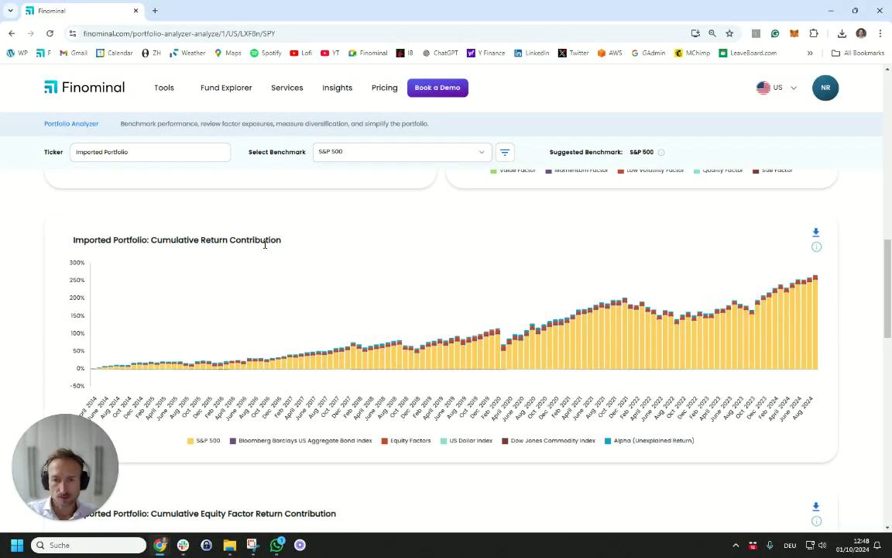
{"action": "mouse_move", "coordinate": [436, 373]}
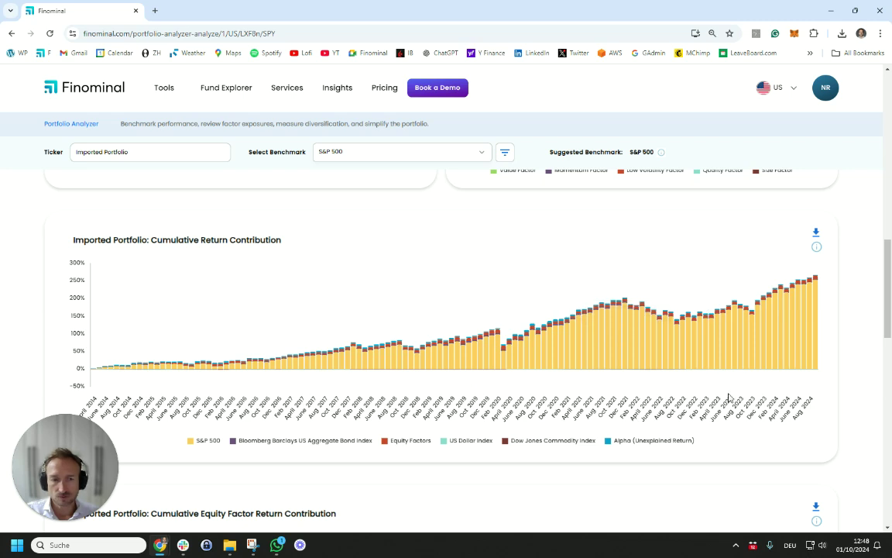
{"action": "scroll", "coordinate": [727, 396], "scroll_direction": "down", "scroll_amount": 2}
{"action": "scroll", "coordinate": [728, 397], "scroll_direction": "down", "scroll_amount": 2}
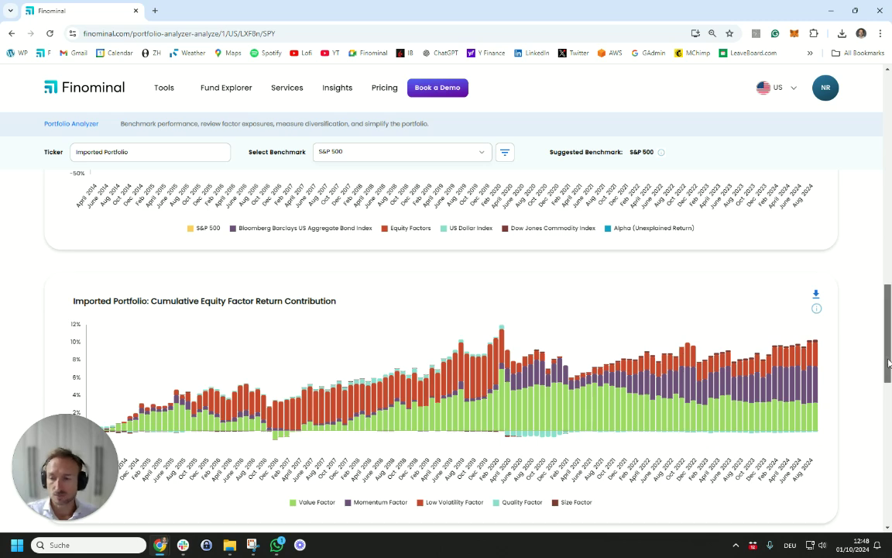
{"action": "left_click_drag", "start_coordinate": [890, 362], "coordinate": [890, 154]}
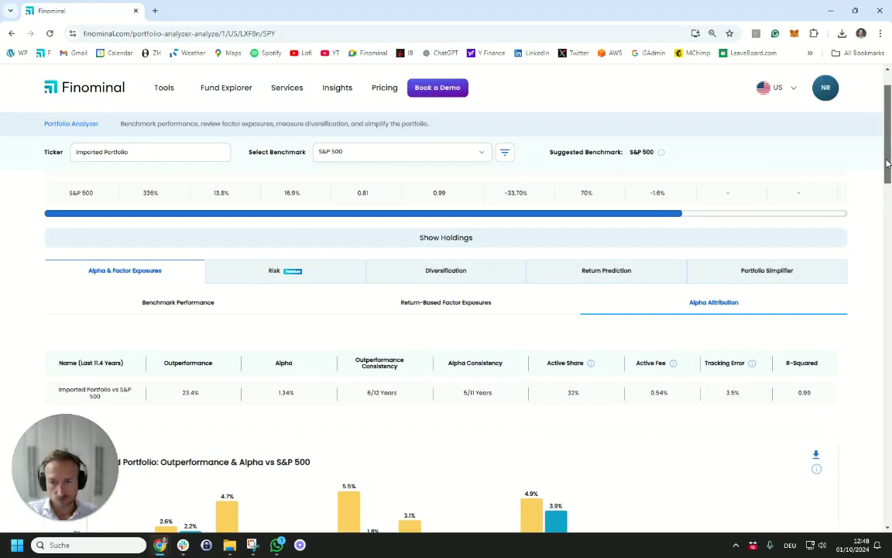
View the risk overview, examining the top 10 stocks, asset allocation, equity factor risk, markets and market capitalization charts.
{"action": "left_click", "coordinate": [237, 277]}
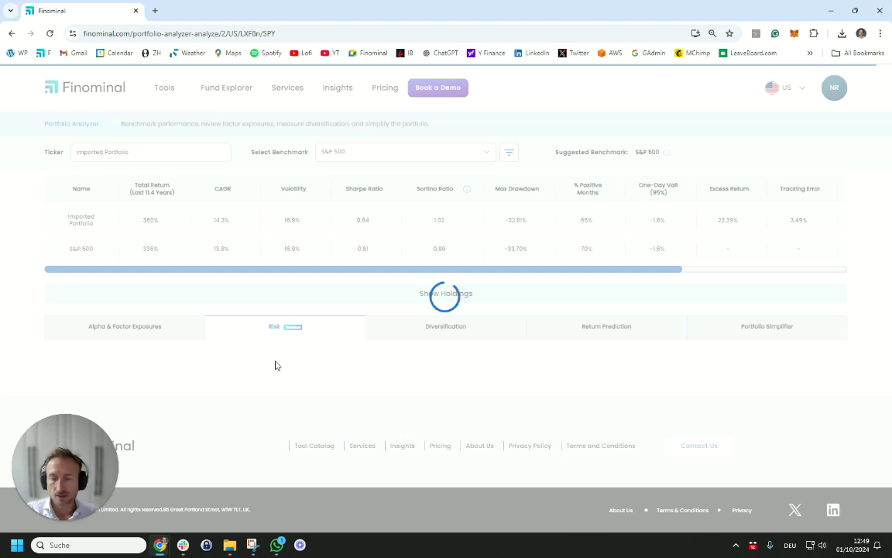
{"action": "scroll", "coordinate": [277, 366], "scroll_direction": "down", "scroll_amount": 3}
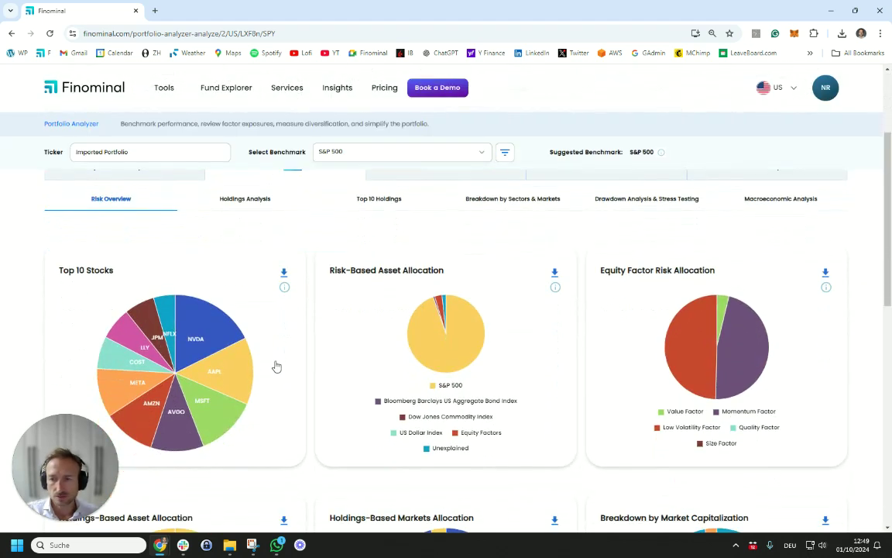
{"action": "scroll", "coordinate": [276, 365], "scroll_direction": "down", "scroll_amount": 1}
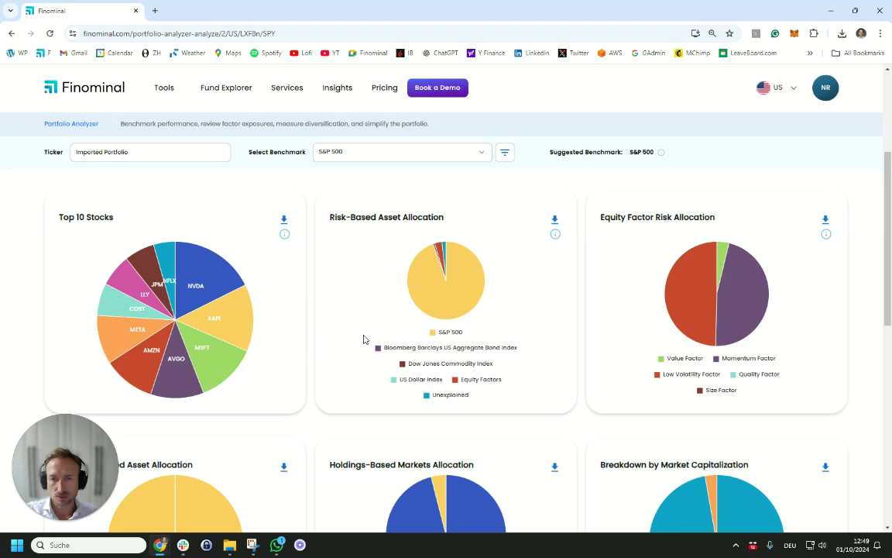
{"action": "mouse_move", "coordinate": [417, 299]}
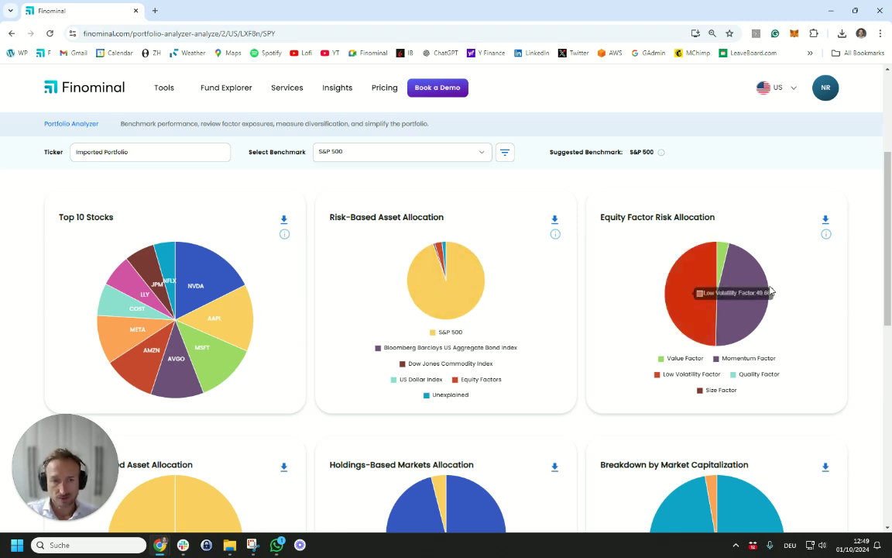
{"action": "scroll", "coordinate": [812, 333], "scroll_direction": "up", "scroll_amount": 1}
{"action": "scroll", "coordinate": [815, 331], "scroll_direction": "down", "scroll_amount": 4}
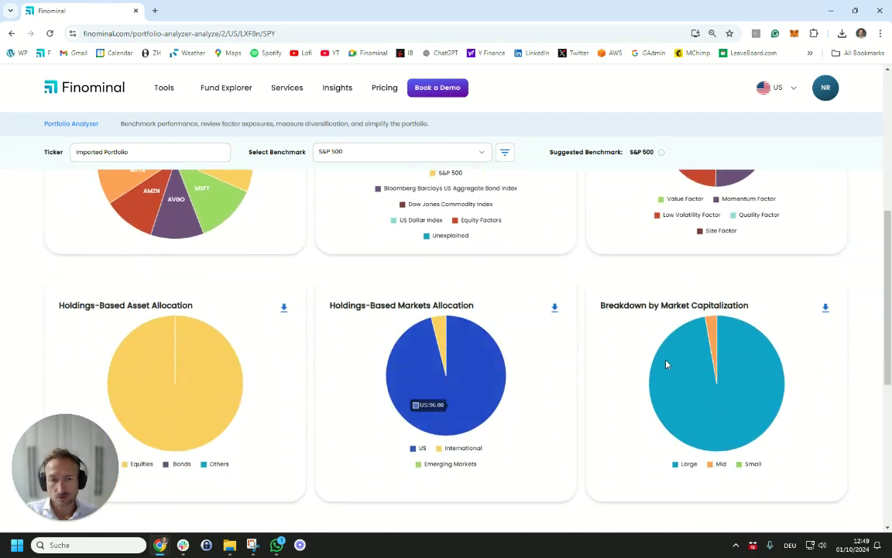
Examine the holdings analysis risk contributions and the look-through top 10 stocks, checking NVIDIA's total weight and its split across the ETFs.
{"action": "left_click_drag", "start_coordinate": [887, 345], "coordinate": [884, 247]}
{"action": "left_click", "coordinate": [267, 271]}
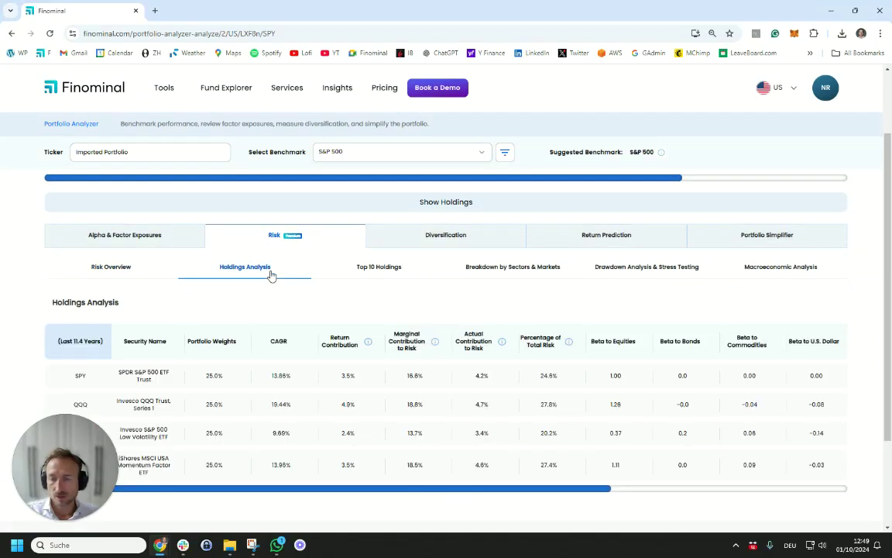
{"action": "left_click", "coordinate": [360, 267]}
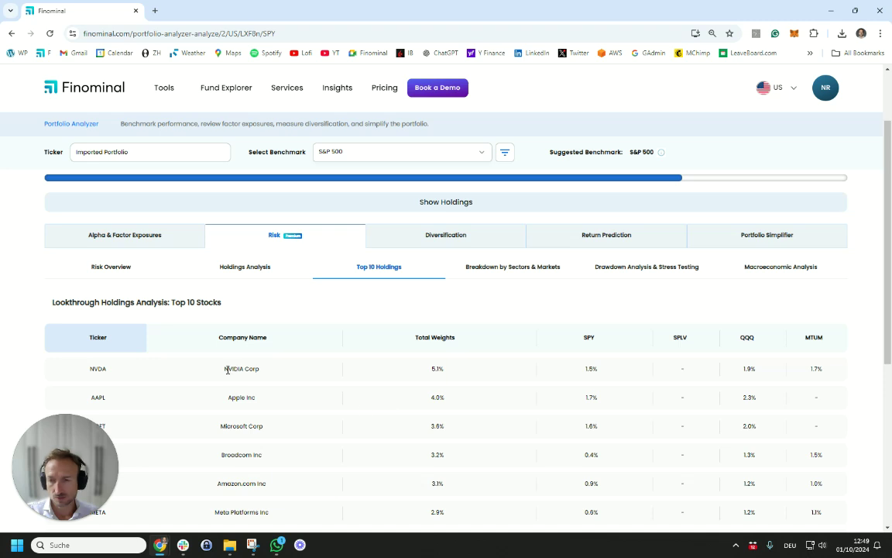
{"action": "left_click_drag", "start_coordinate": [227, 370], "coordinate": [261, 370]}
{"action": "left_click_drag", "start_coordinate": [428, 373], "coordinate": [444, 372]}
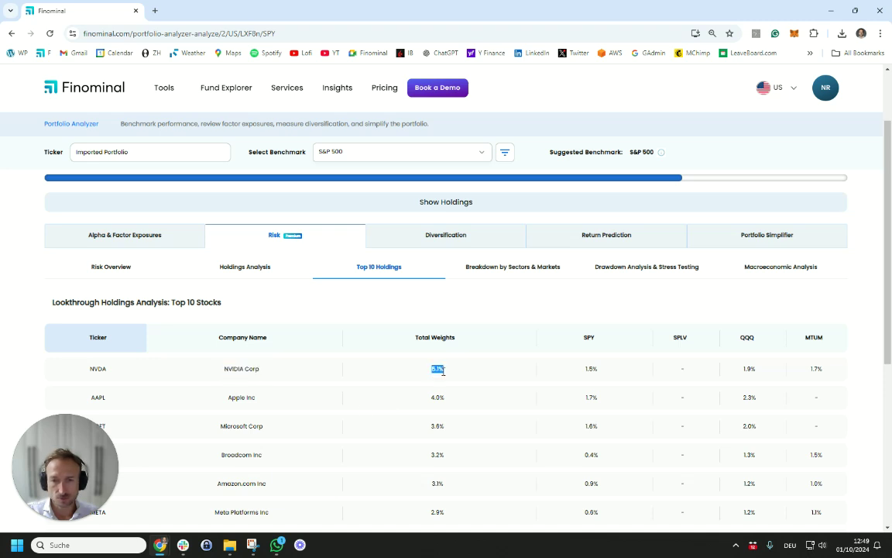
{"action": "left_click", "coordinate": [446, 375]}
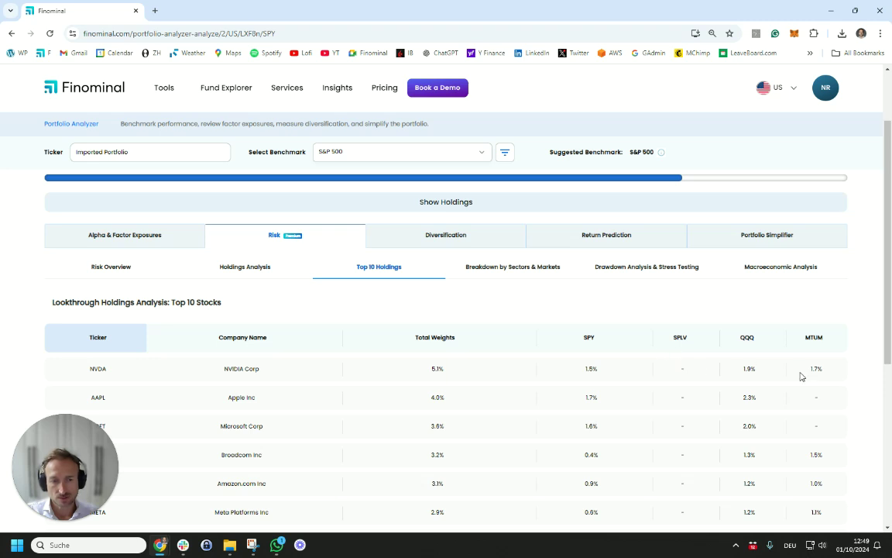
{"action": "left_click", "coordinate": [235, 270]}
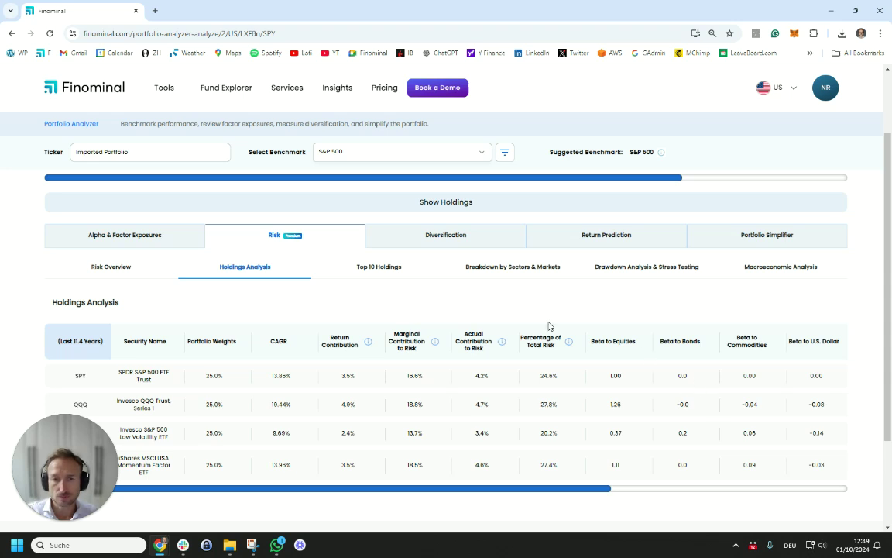
View the portfolio's sector exposure breakdown and its drawdown chart against the S&P 500.
{"action": "left_click", "coordinate": [499, 269]}
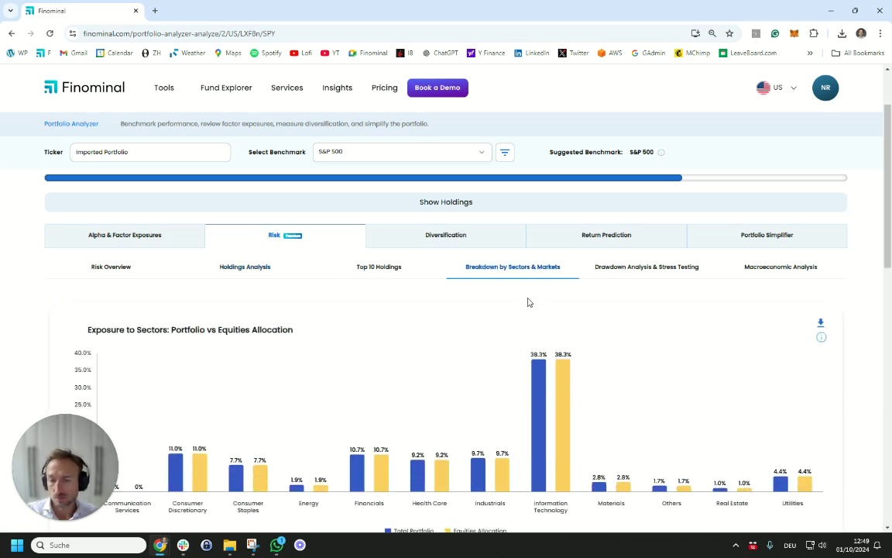
{"action": "left_click", "coordinate": [615, 271]}
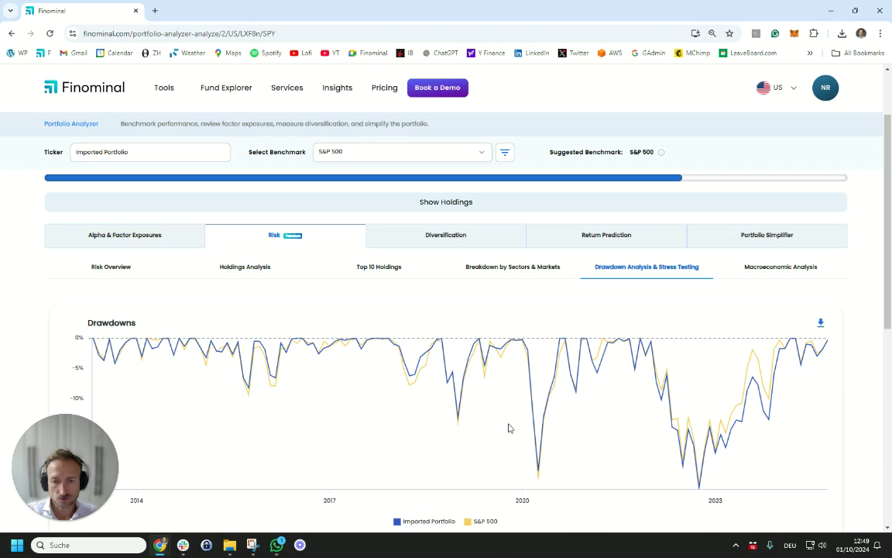
View the macroeconomic analysis, examining the style boxes for GDP, bond yield, gold and VIX.
{"action": "left_click", "coordinate": [749, 273]}
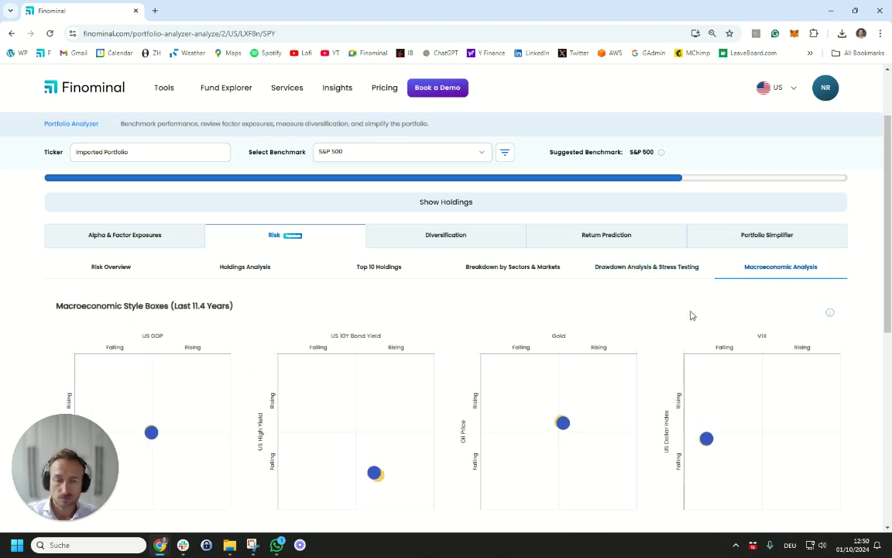
{"action": "scroll", "coordinate": [692, 315], "scroll_direction": "down", "scroll_amount": 1}
{"action": "mouse_move", "coordinate": [567, 324]}
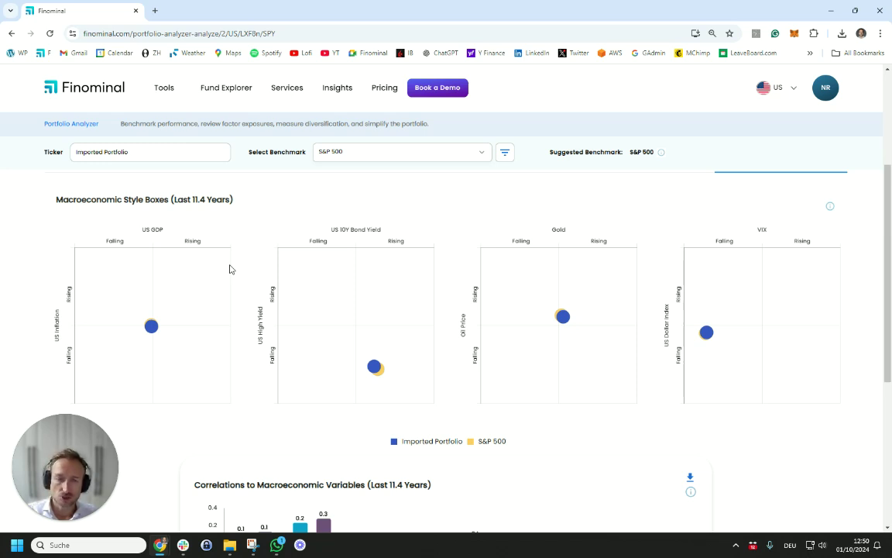
View the diversification analysis, checking the diversification score and correlation to the S&P 500 against the list of portfolio holdings.
{"action": "scroll", "coordinate": [229, 269], "scroll_direction": "up", "scroll_amount": 2}
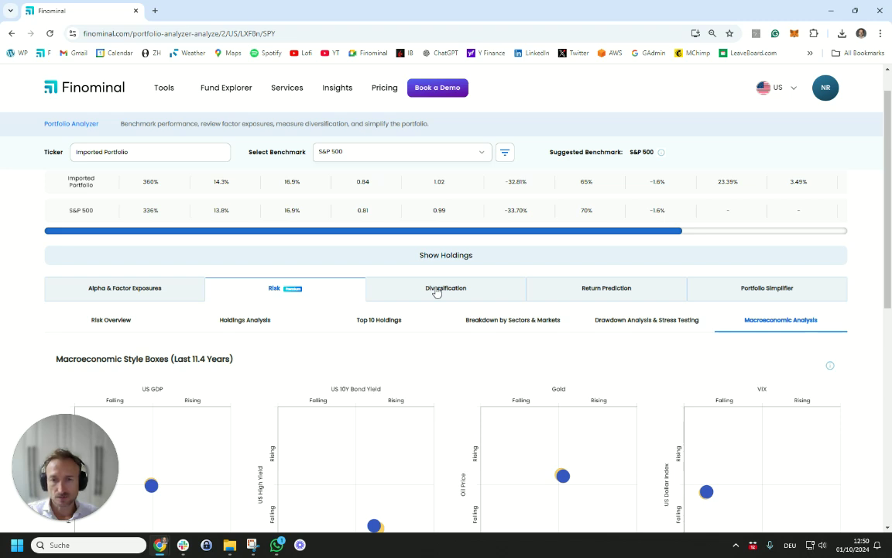
{"action": "left_click", "coordinate": [438, 289]}
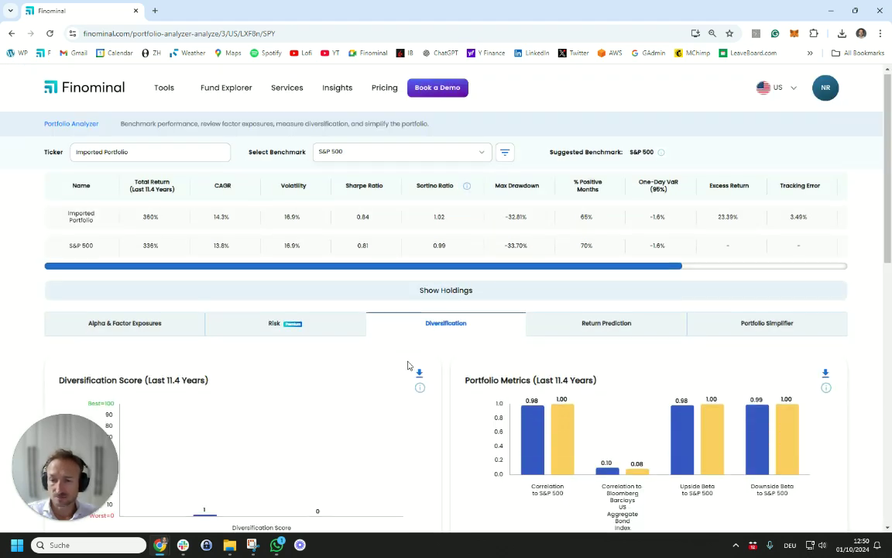
{"action": "scroll", "coordinate": [349, 379], "scroll_direction": "down", "scroll_amount": 2}
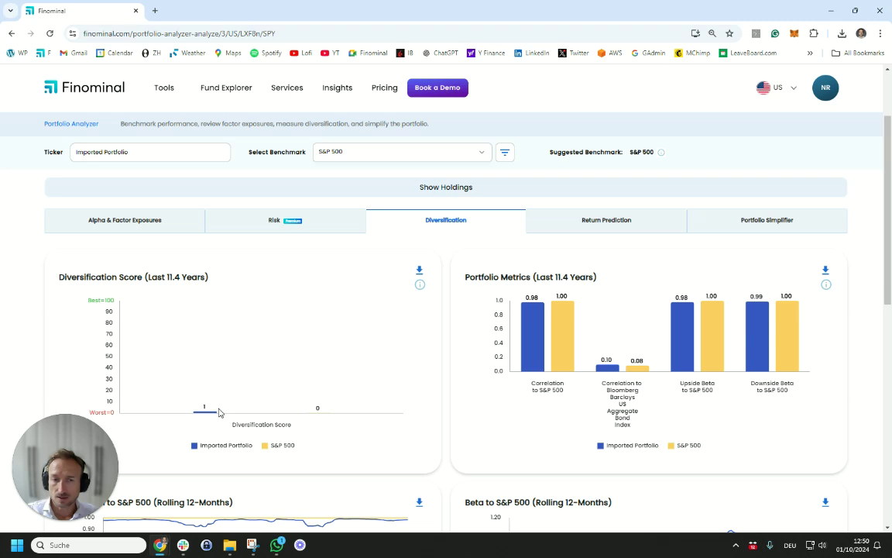
{"action": "mouse_move", "coordinate": [530, 344]}
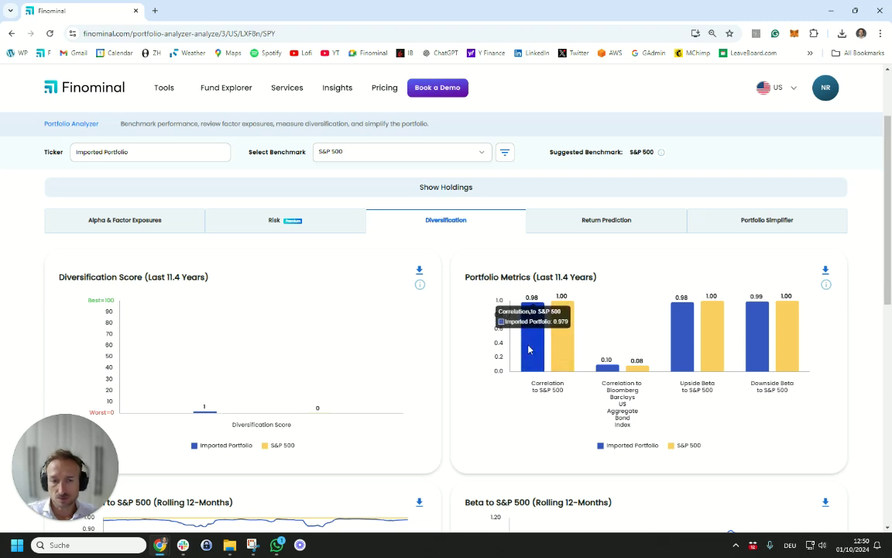
{"action": "left_click", "coordinate": [456, 193]}
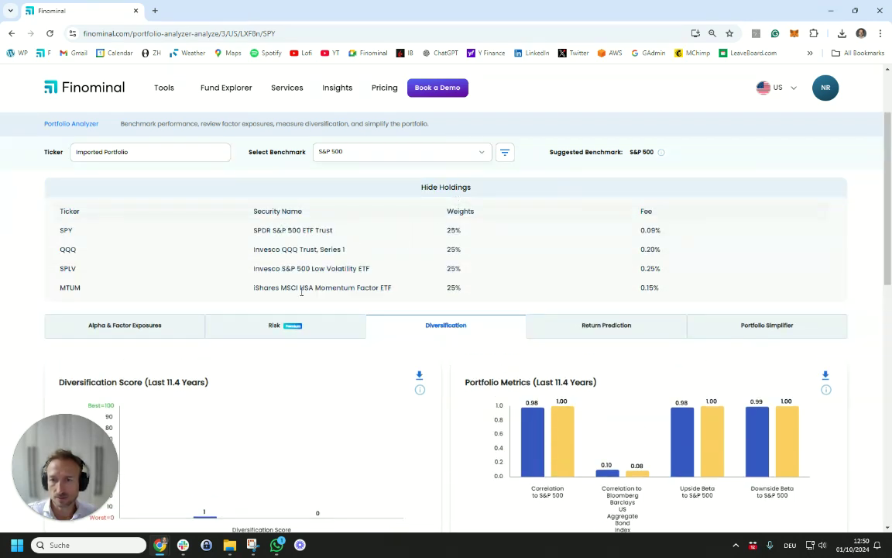
{"action": "left_click", "coordinate": [442, 187]}
{"action": "mouse_move", "coordinate": [530, 308]}
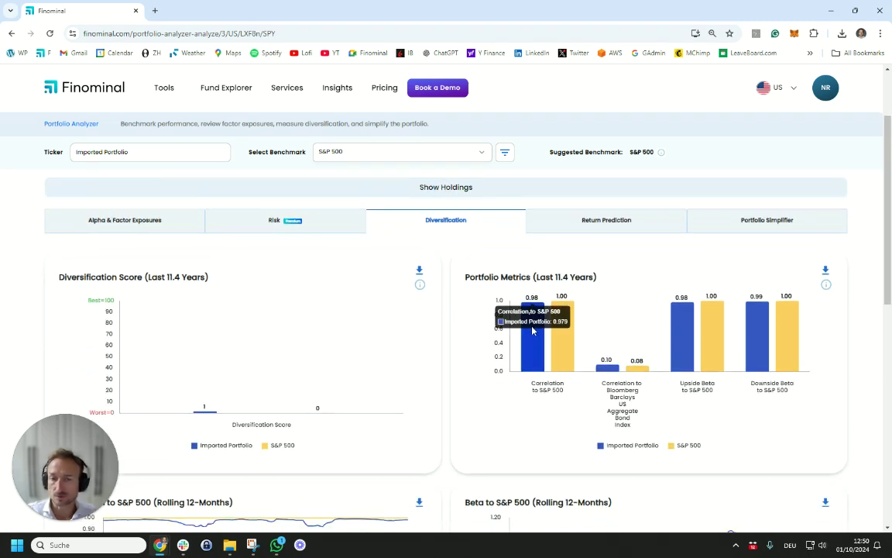
View the return prediction, examining the expected 10-year annualized return scenarios and the factor contributions to the annual prediction.
{"action": "scroll", "coordinate": [532, 330], "scroll_direction": "up", "scroll_amount": 1}
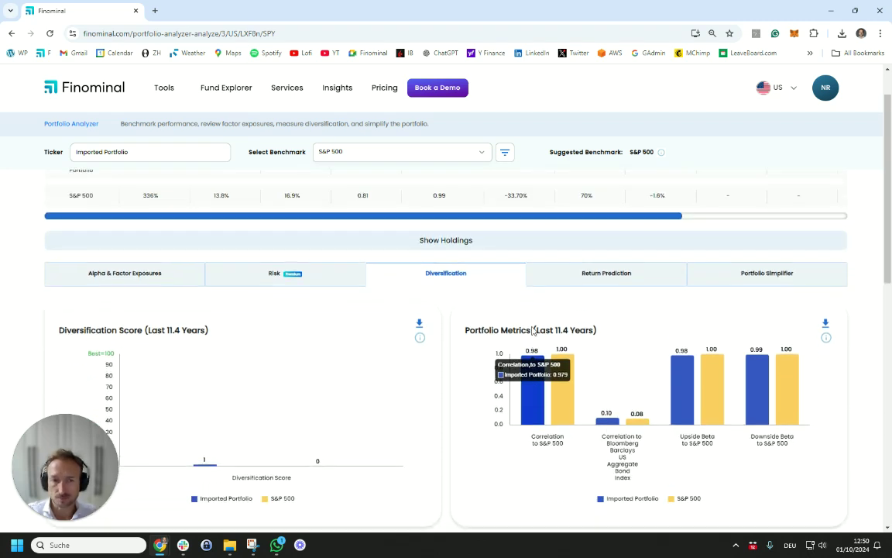
{"action": "left_click", "coordinate": [640, 272]}
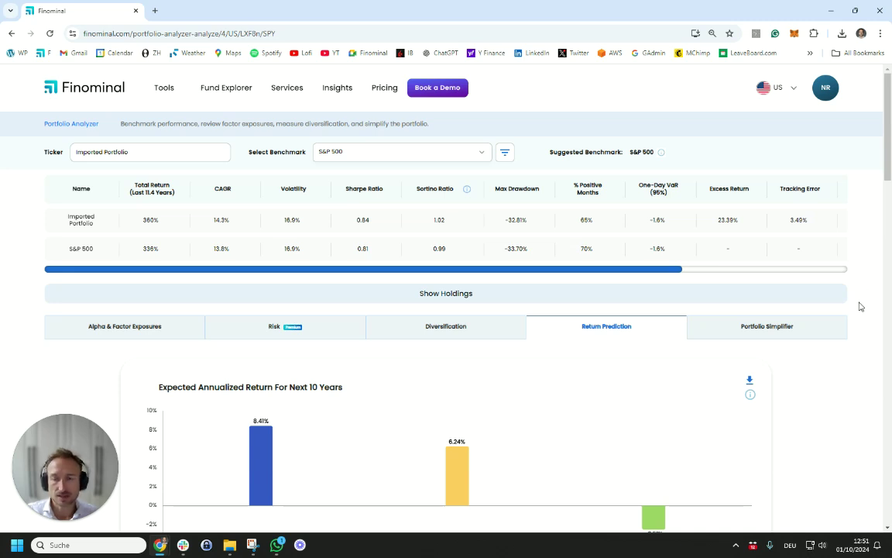
{"action": "scroll", "coordinate": [860, 307], "scroll_direction": "down", "scroll_amount": 1}
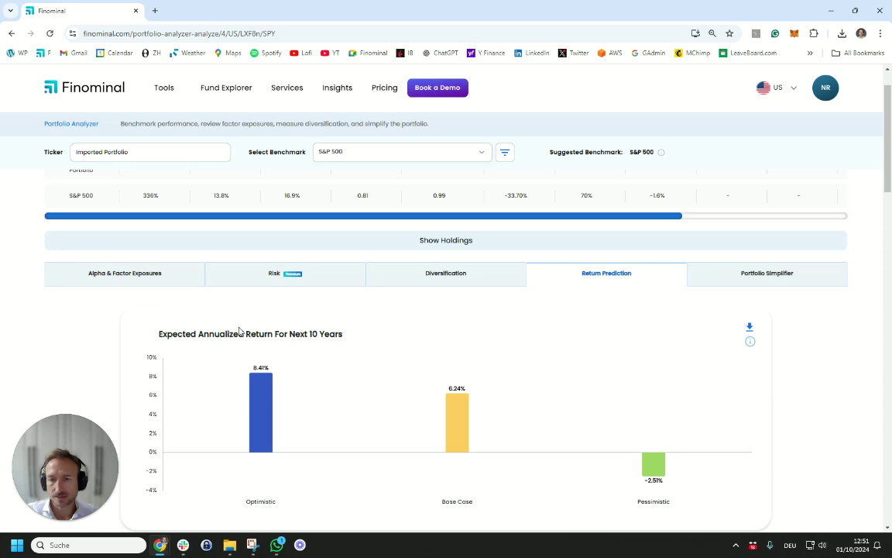
{"action": "left_click_drag", "start_coordinate": [888, 181], "coordinate": [889, 347]}
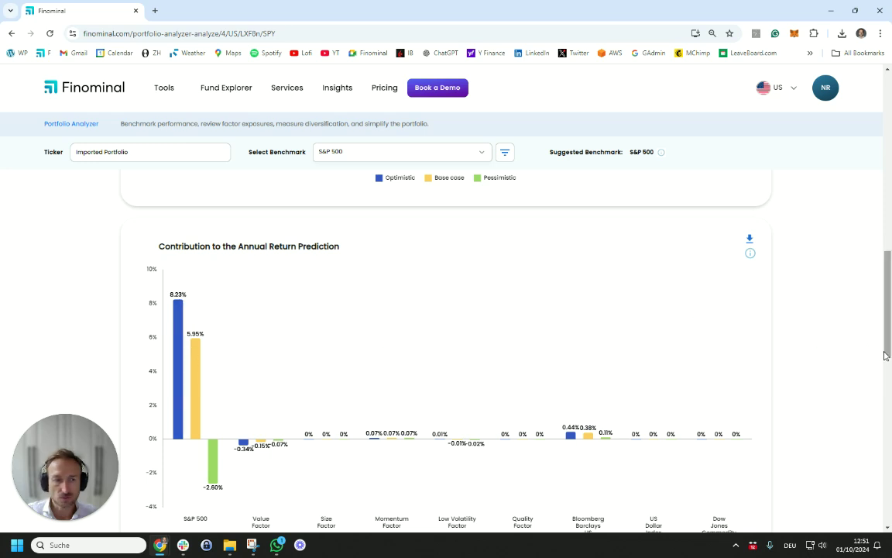
View the Portfolio Simplifier, examining the performance benchmarking chart and the imported portfolio's securities, weights and fees.
{"action": "scroll", "coordinate": [881, 331], "scroll_direction": "up", "scroll_amount": 1}
{"action": "scroll", "coordinate": [881, 331], "scroll_direction": "up", "scroll_amount": 10}
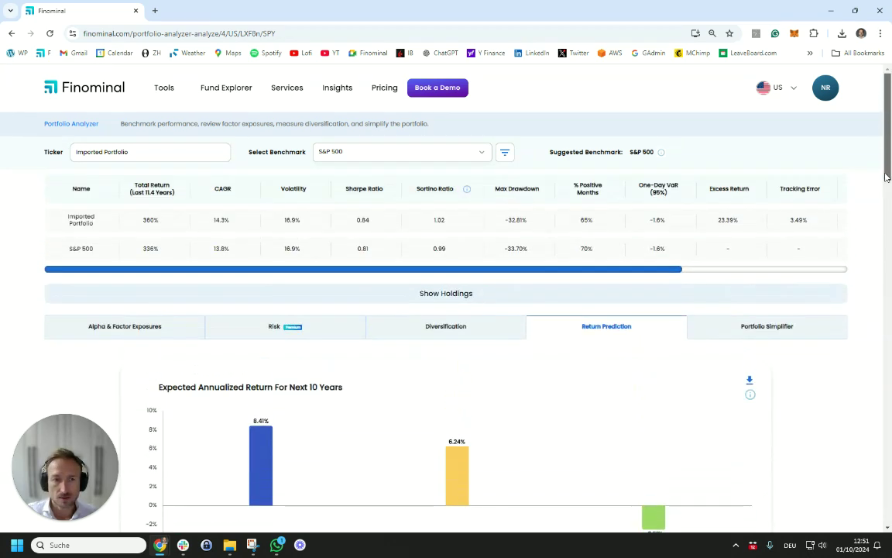
{"action": "left_click", "coordinate": [772, 329]}
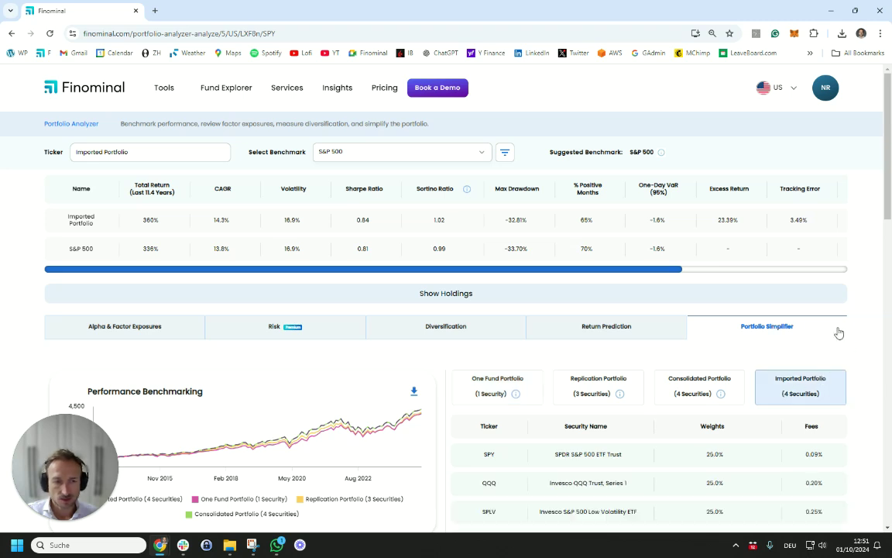
{"action": "scroll", "coordinate": [839, 332], "scroll_direction": "down", "scroll_amount": 3}
{"action": "scroll", "coordinate": [718, 364], "scroll_direction": "up", "scroll_amount": 1}
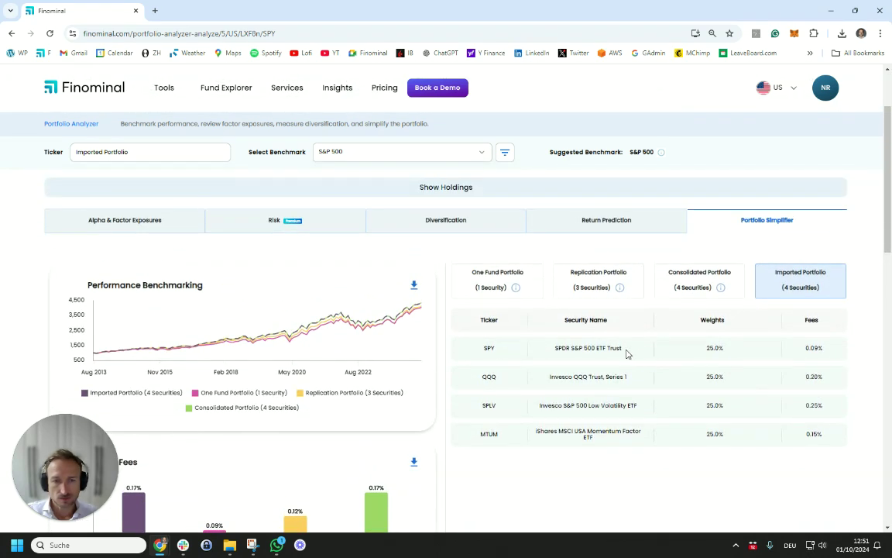
Compare the securities and weights of the consolidated, replication and one fund portfolios with the imported portfolio, ending on the one fund portfolio.
{"action": "left_click", "coordinate": [674, 287]}
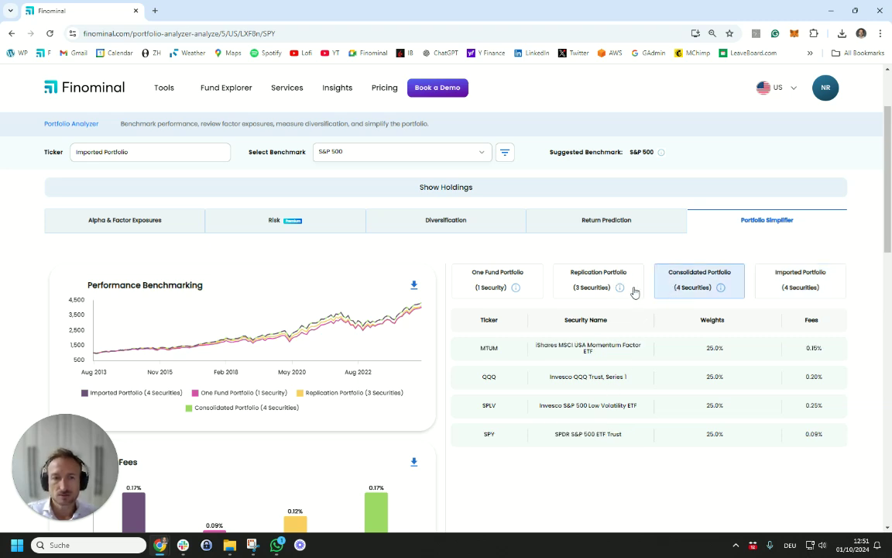
{"action": "left_click", "coordinate": [636, 289]}
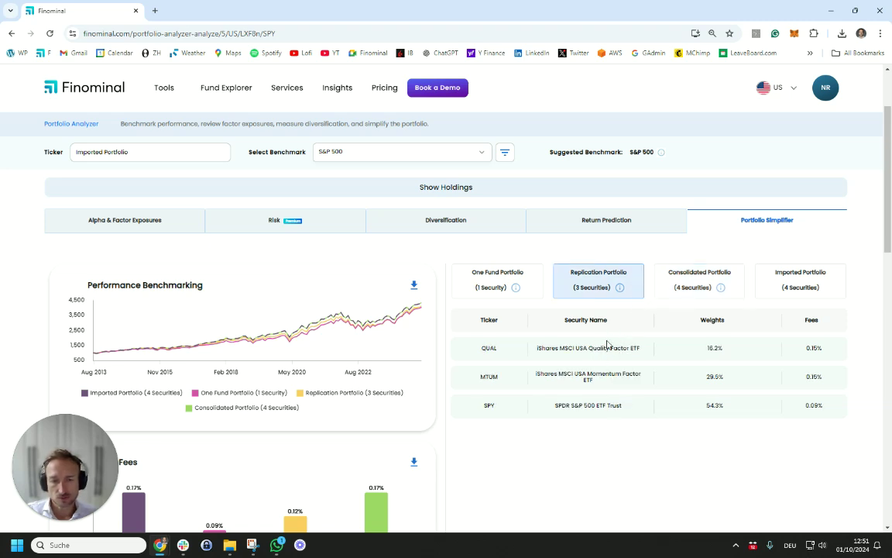
{"action": "left_click", "coordinate": [526, 282]}
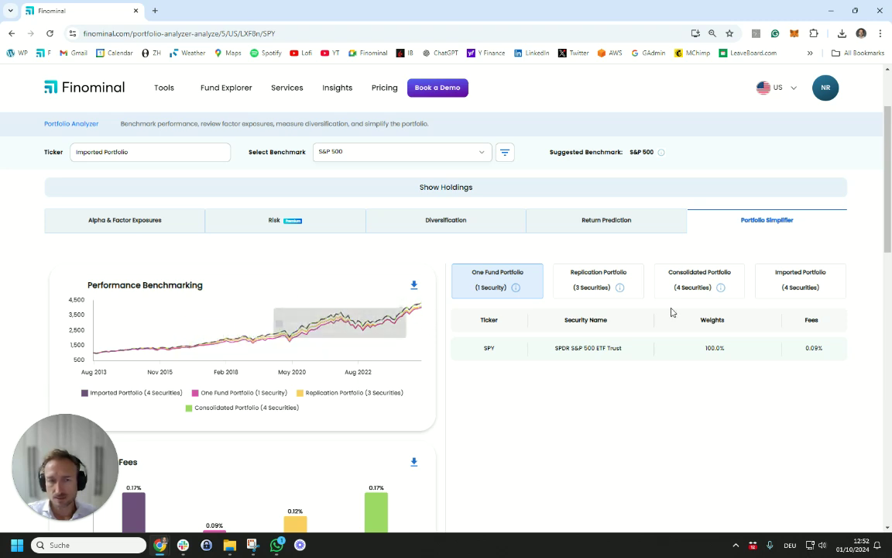
{"action": "left_click", "coordinate": [776, 288]}
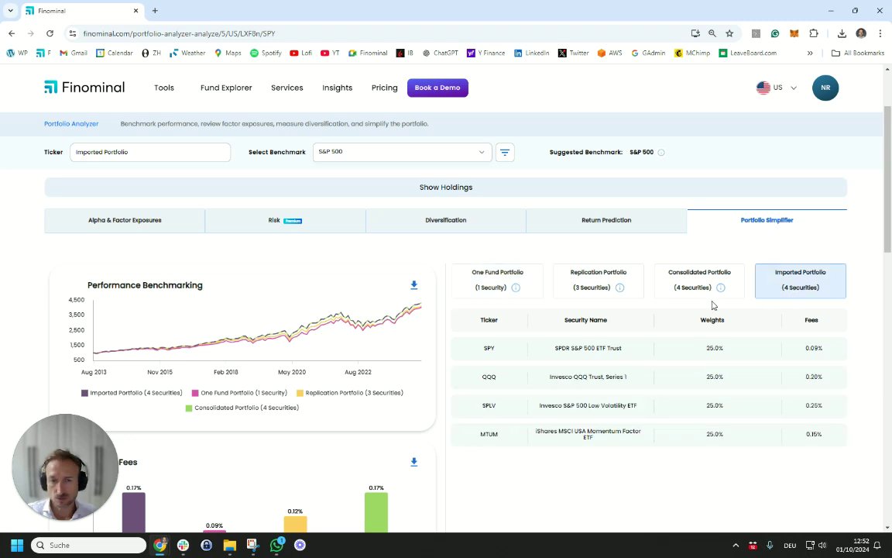
{"action": "left_click", "coordinate": [488, 280]}
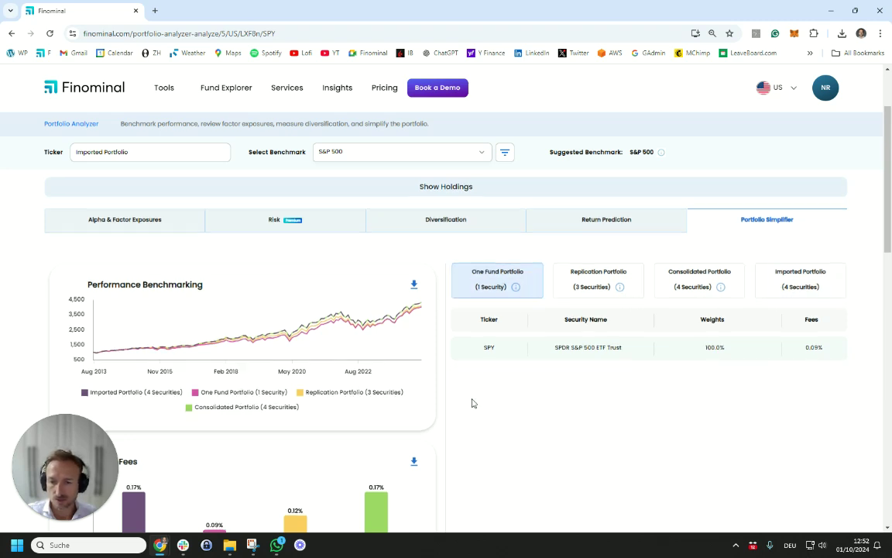
Compare the annual fees of the simplified portfolio alternatives, including replication and consolidated, and return to the performance summary table.
{"action": "scroll", "coordinate": [471, 401], "scroll_direction": "down", "scroll_amount": 2}
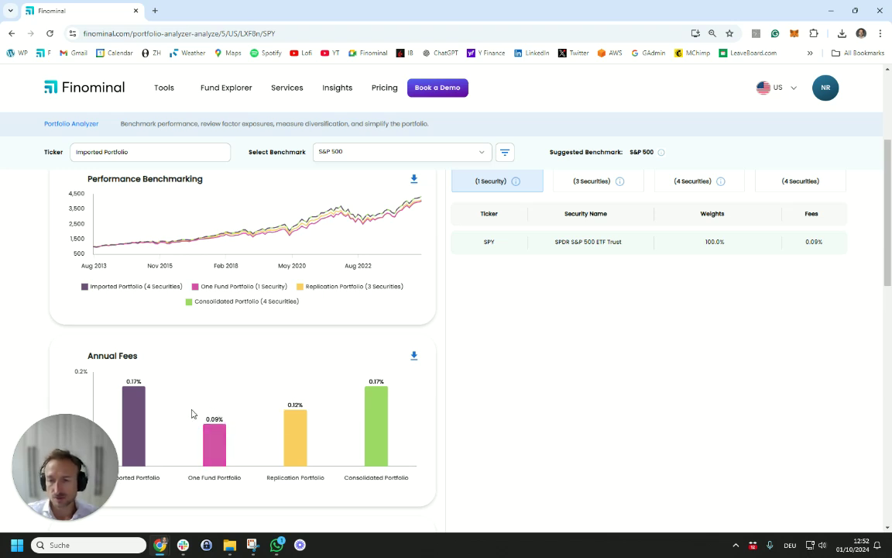
{"action": "mouse_move", "coordinate": [293, 426]}
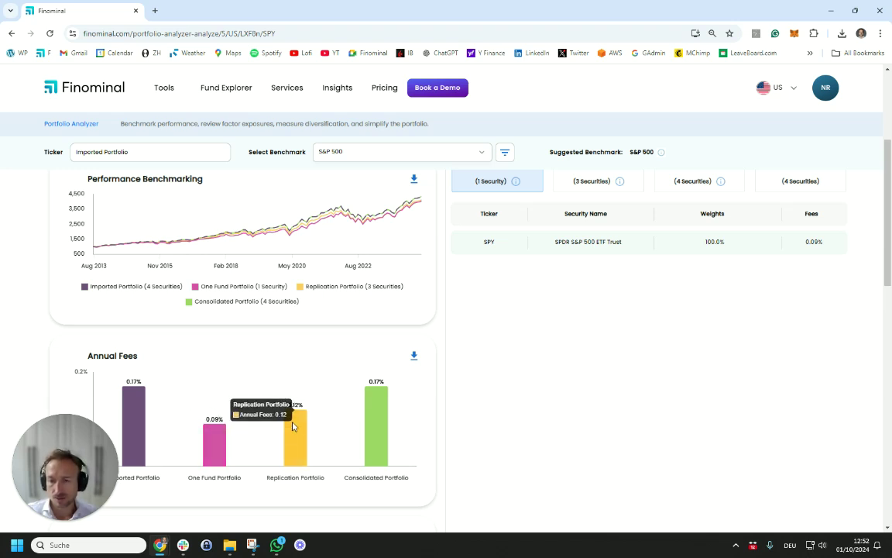
{"action": "mouse_move", "coordinate": [387, 409]}
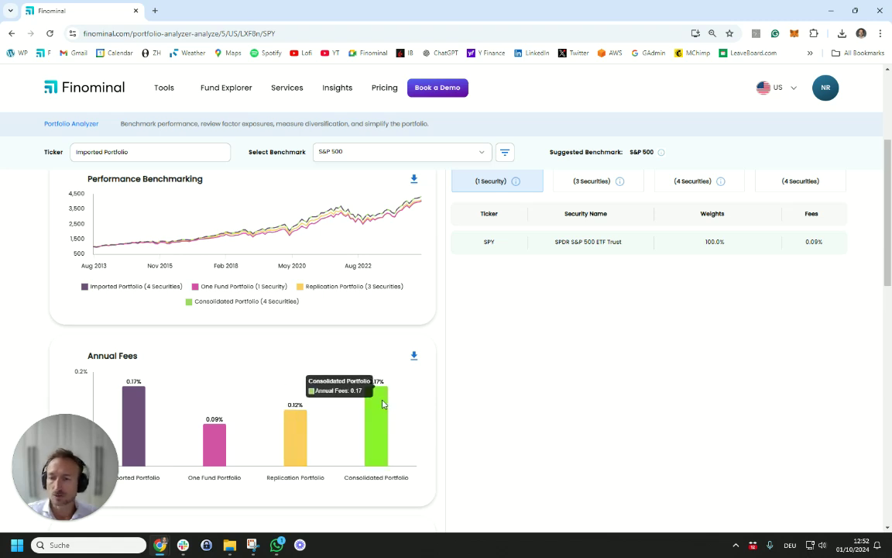
{"action": "scroll", "coordinate": [583, 398], "scroll_direction": "up", "scroll_amount": 2}
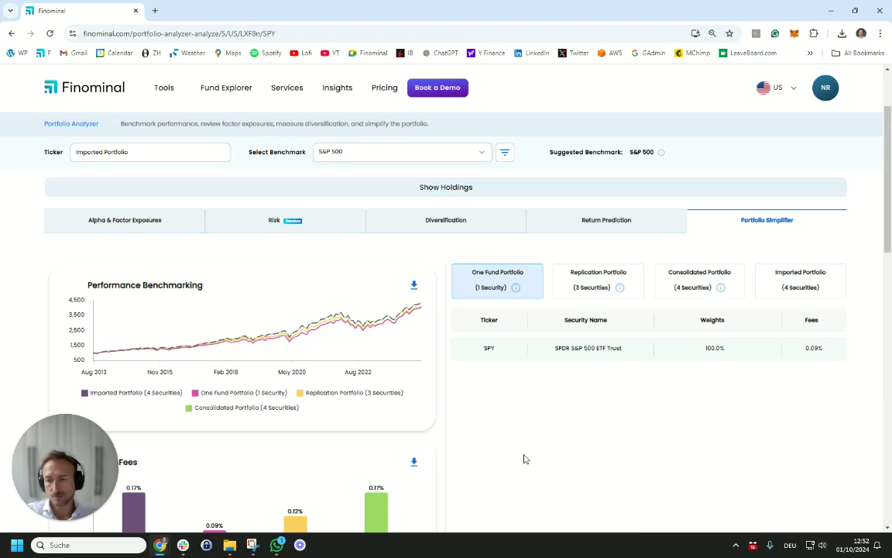
{"action": "scroll", "coordinate": [523, 458], "scroll_direction": "up", "scroll_amount": 1}
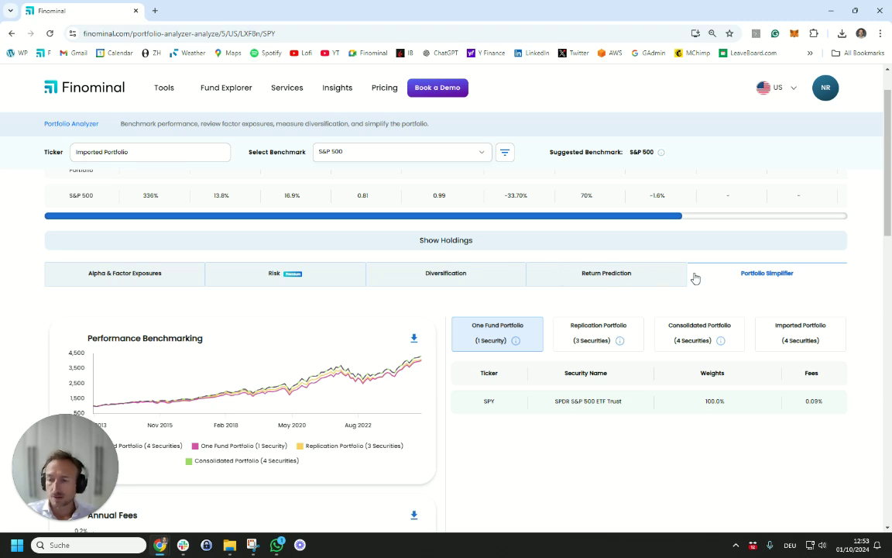
{"action": "scroll", "coordinate": [306, 255], "scroll_direction": "up", "scroll_amount": 1}
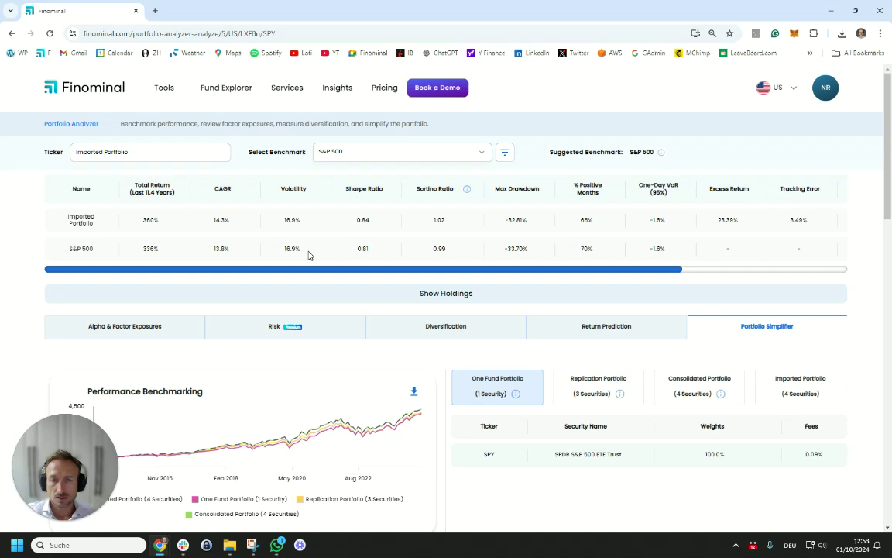